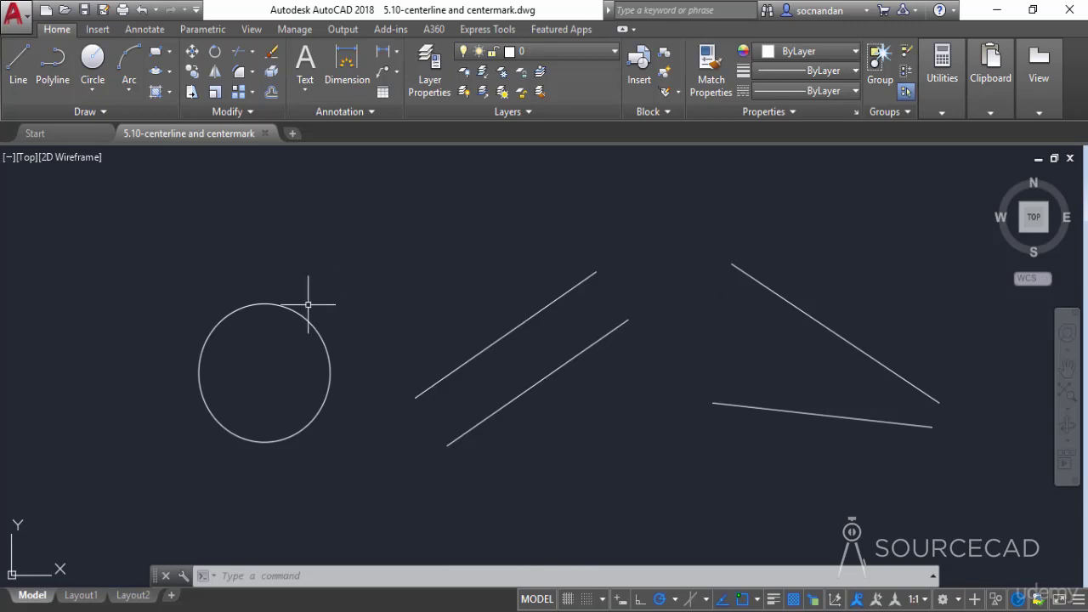
# - Pan the view so the circle and the two parallel lines are centred
pyautogui.moveTo(274, 322)
pyautogui.mouseDown(button='middle')
pyautogui.moveTo(280, 340)
pyautogui.moveTo(477, 324)
pyautogui.mouseUp(button='middle')
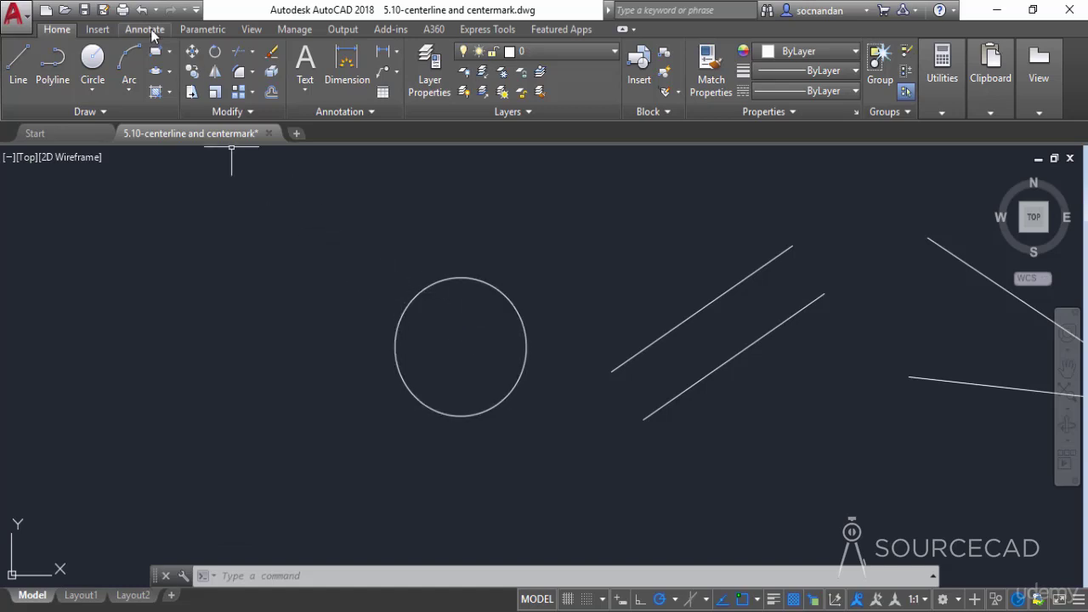
# - Place a dash-dot center mark on the circle with the Annotate tab's Center Mark tool
pyautogui.click(150, 29)
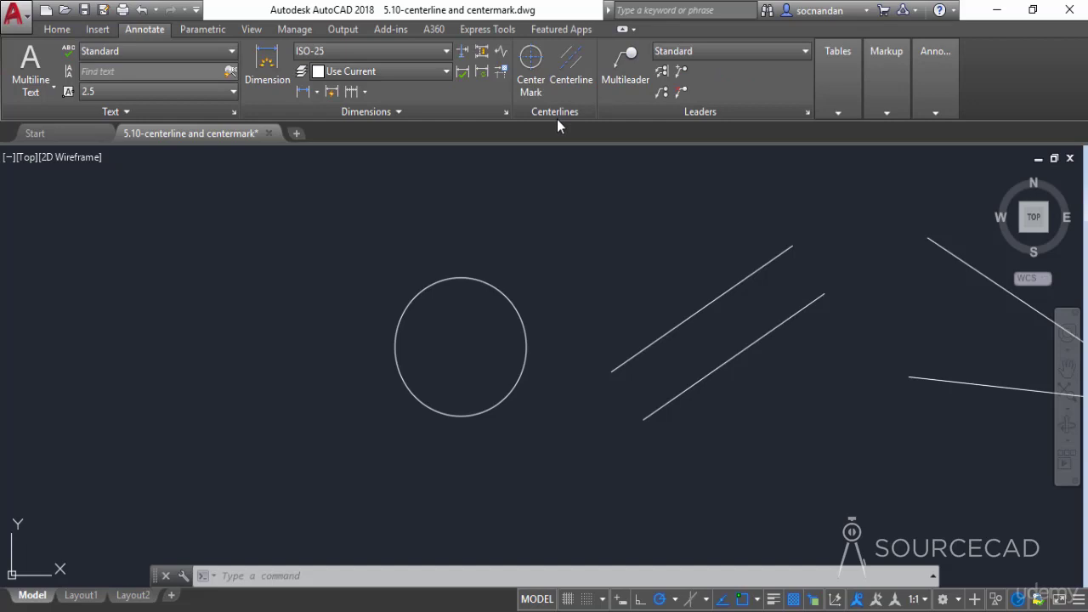
pyautogui.click(533, 61)
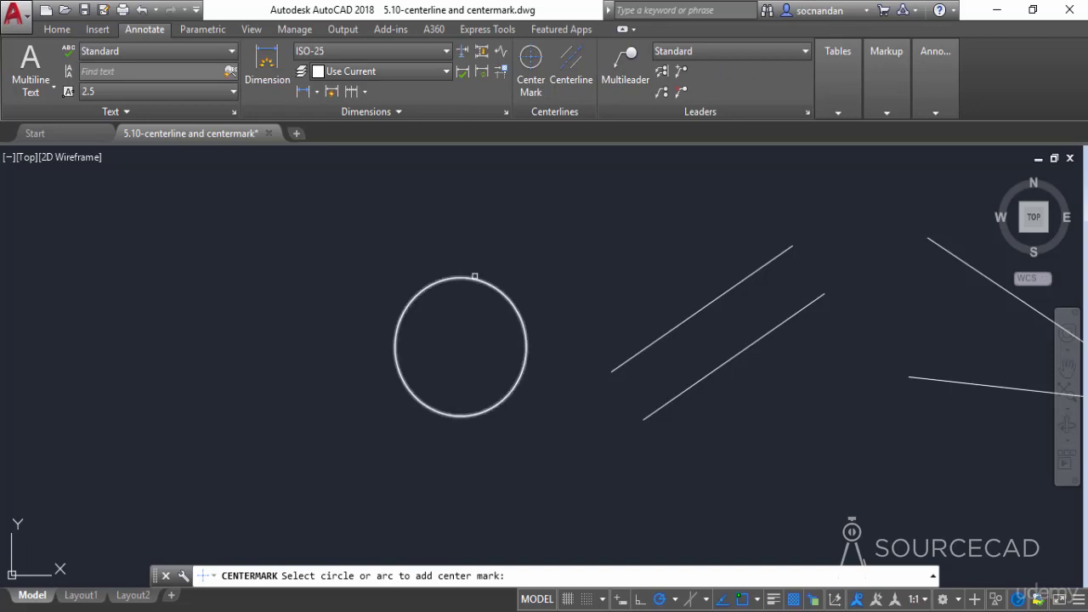
pyautogui.click(475, 277)
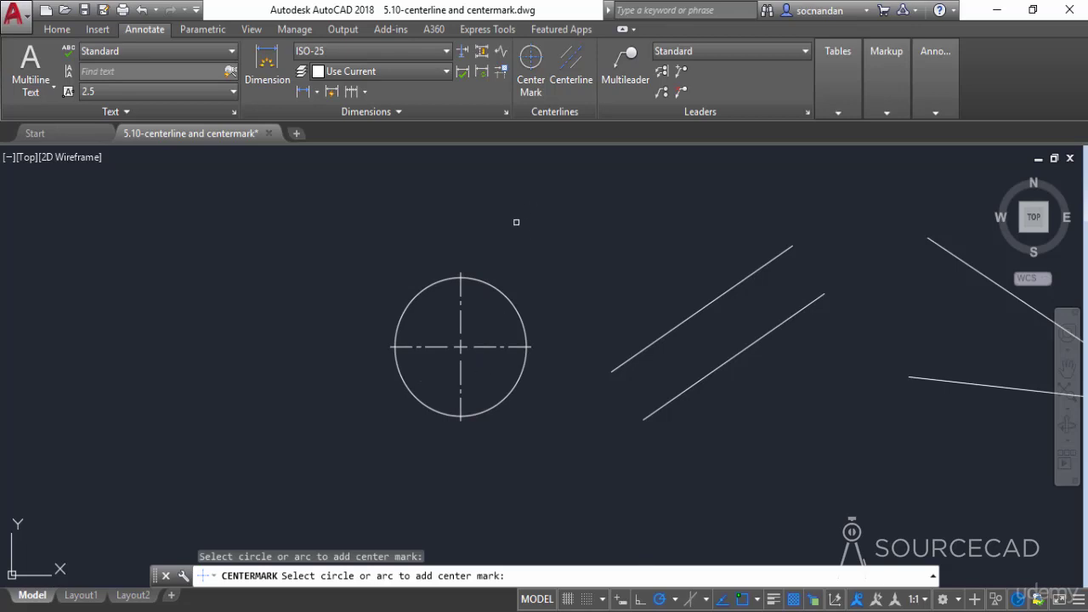
pyautogui.press('Return')
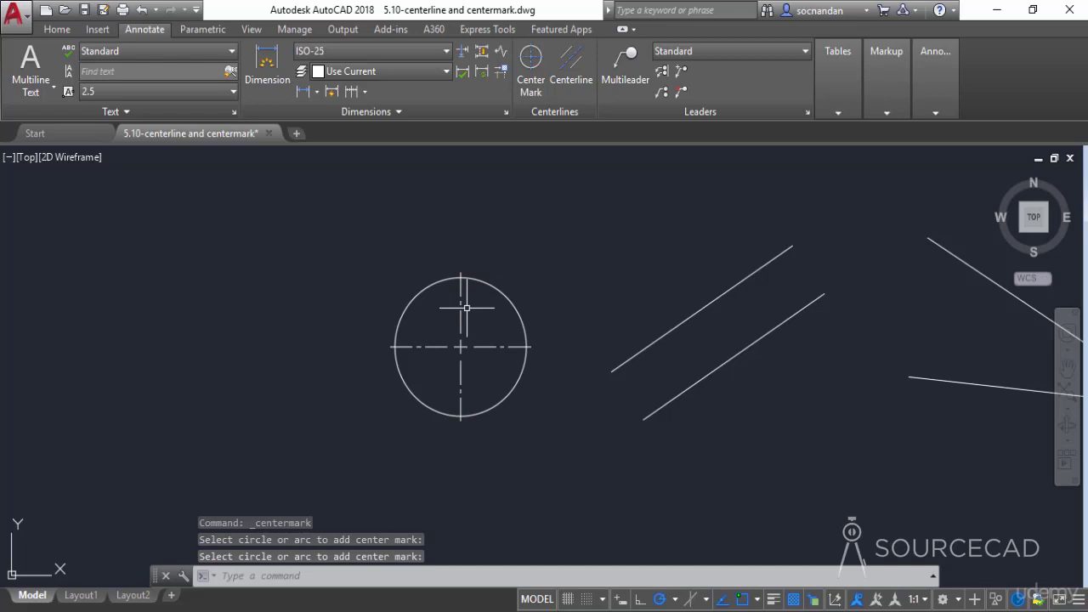
pyautogui.scroll(1, 450, 328)
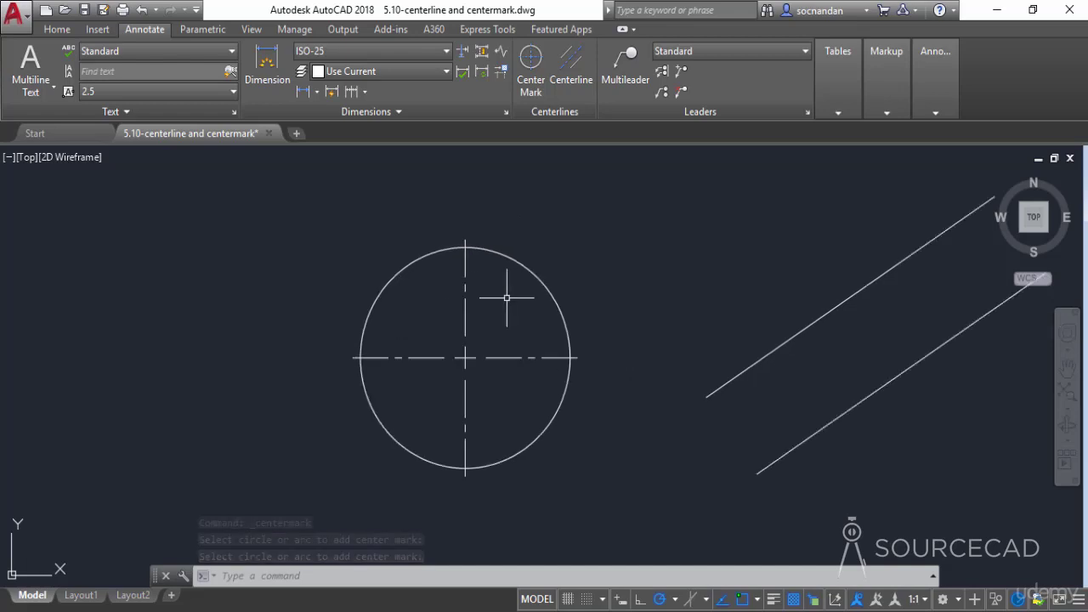
# - Stretch the center mark's top, left and bottom lines outward past the circle's edge
pyautogui.moveTo(496, 317); pyautogui.dragTo(487, 330, button='middle')
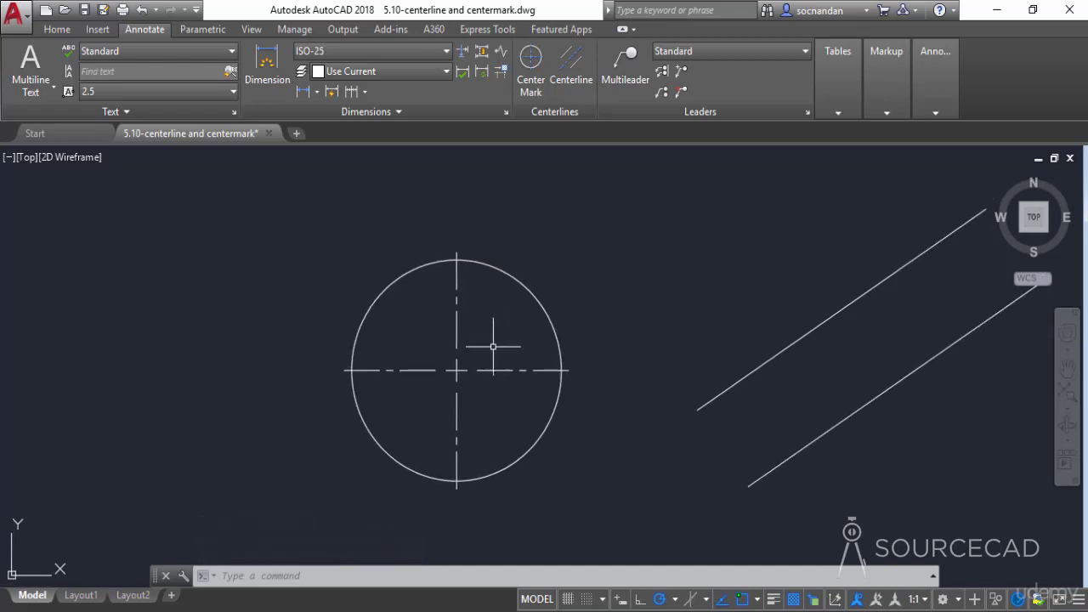
pyautogui.click(497, 369)
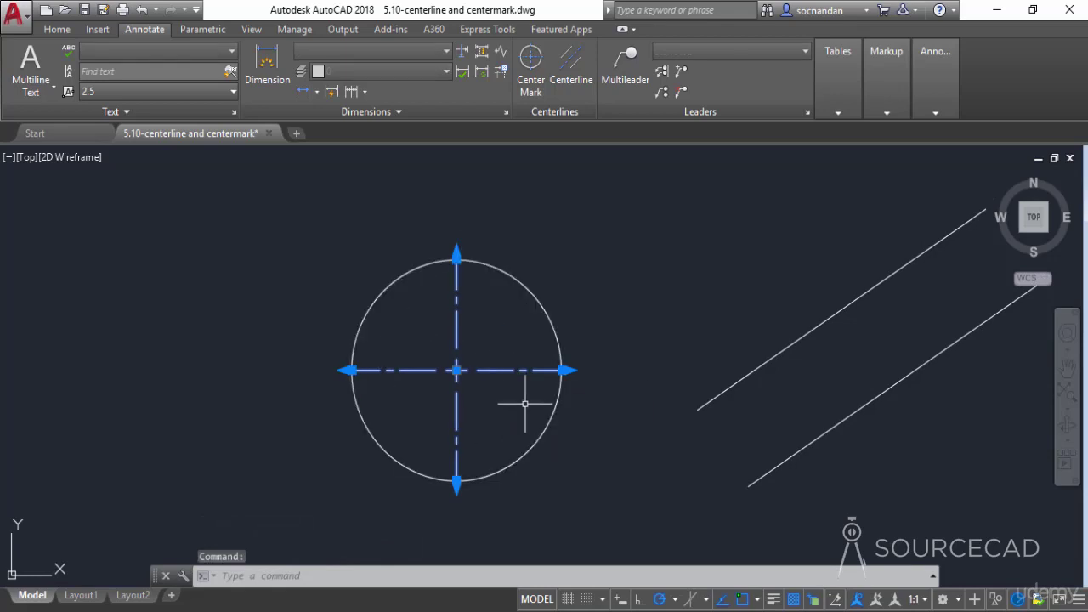
pyautogui.click(567, 370)
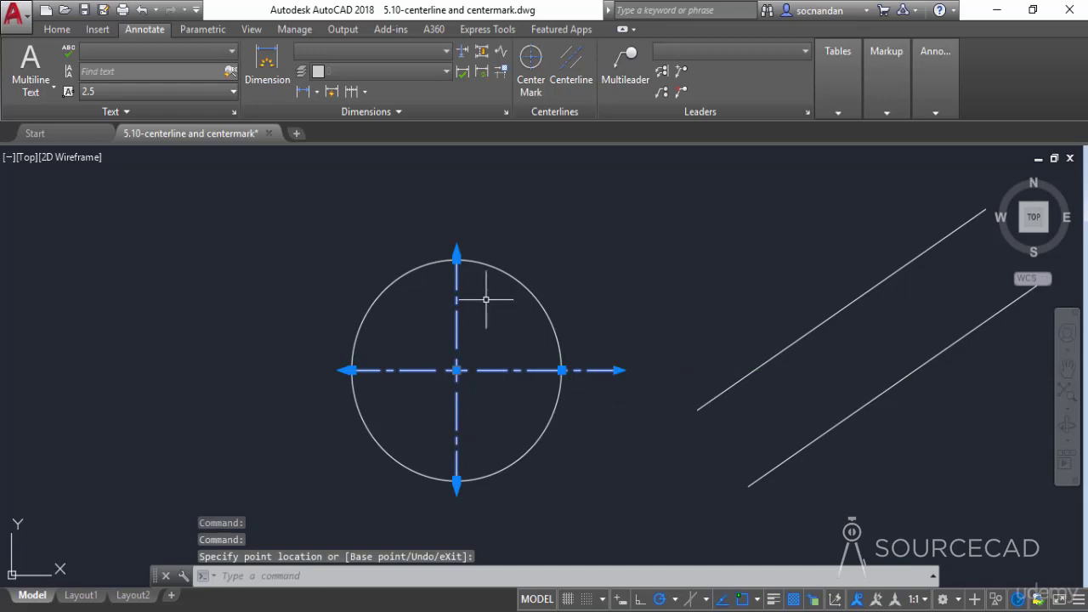
pyautogui.click(456, 252)
pyautogui.click(445, 212)
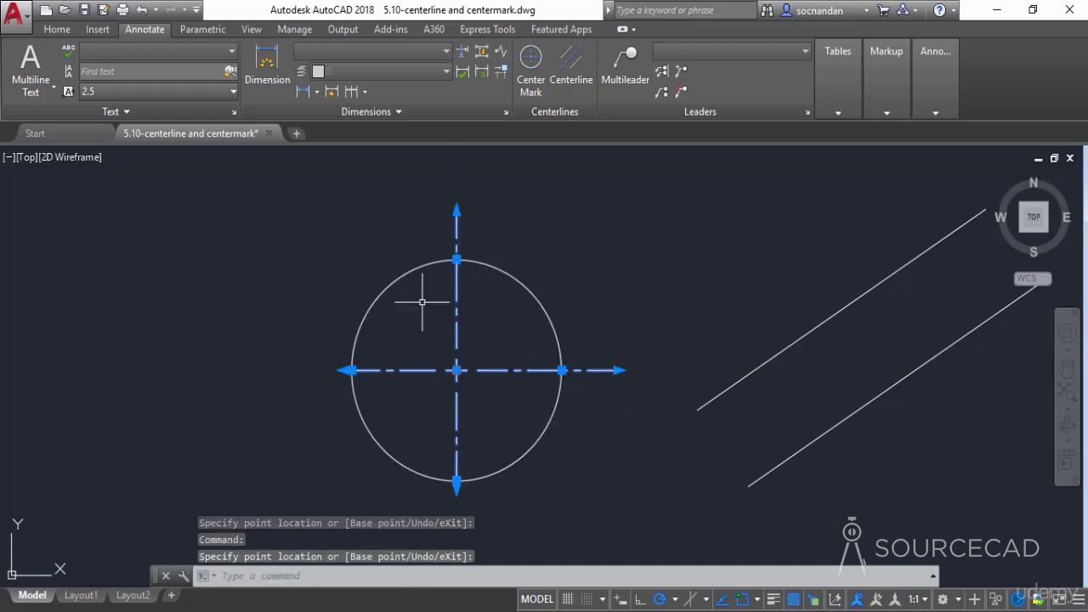
pyautogui.click(347, 370)
pyautogui.click(308, 370)
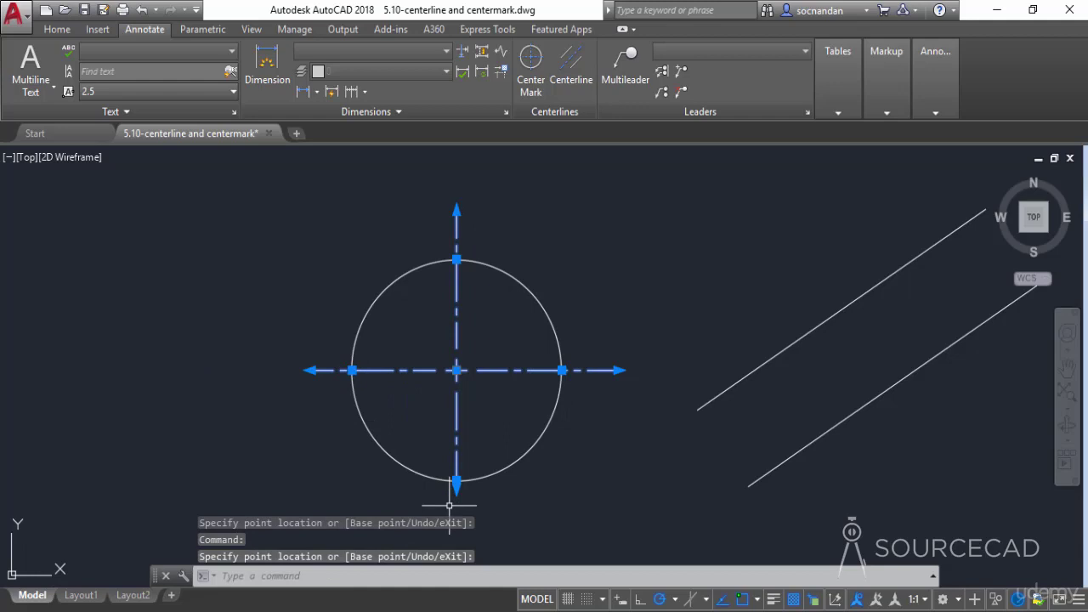
pyautogui.click(457, 481)
pyautogui.click(456, 514)
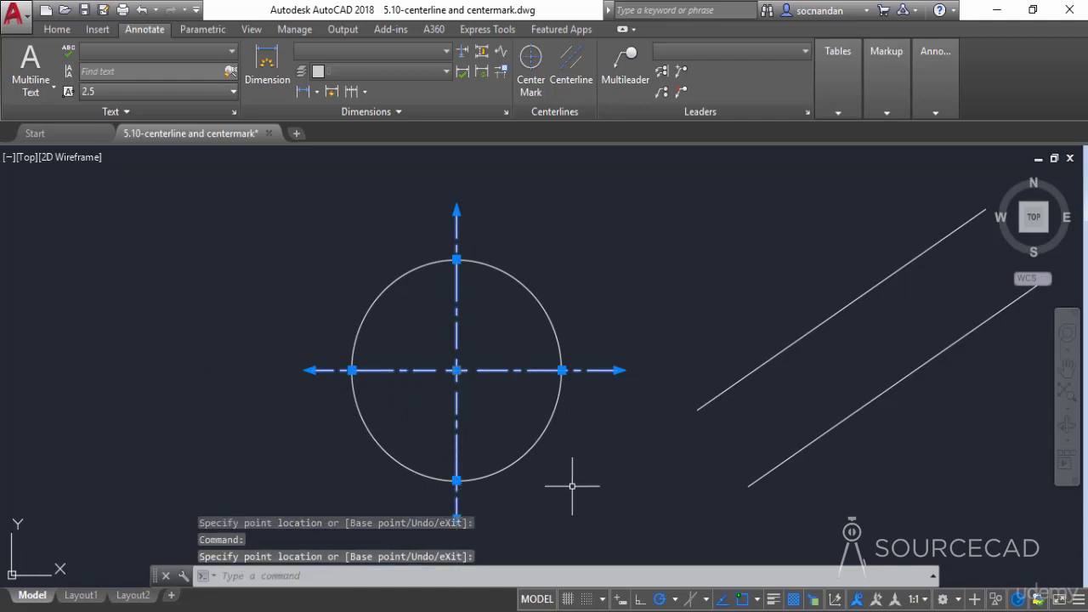
pyautogui.press('Escape')
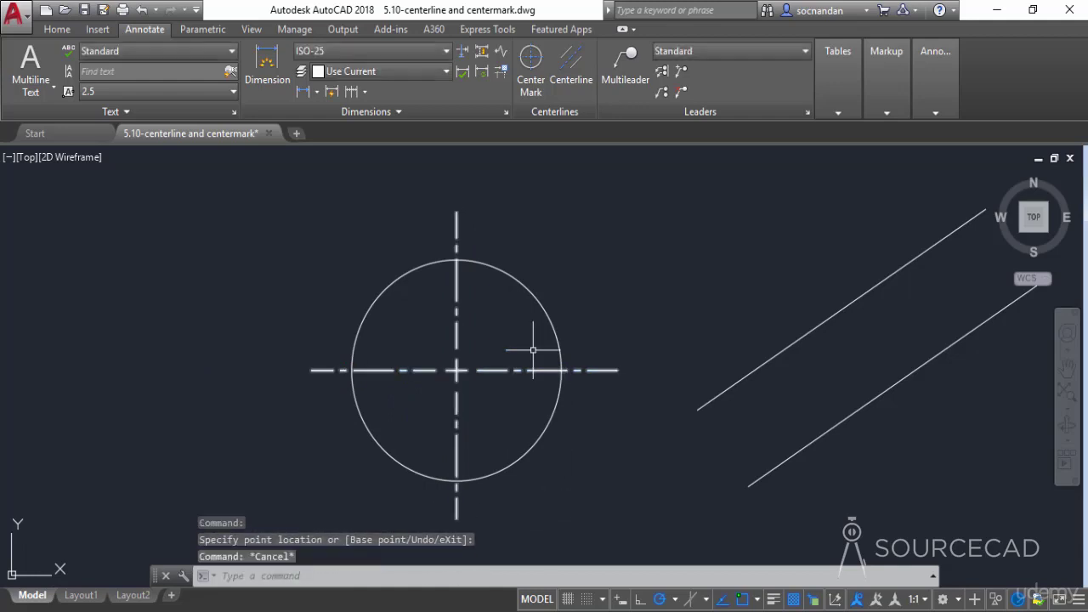
# - Shrink then enlarge the circle's radius with its top grip; the center mark follows
pyautogui.click(530, 289)
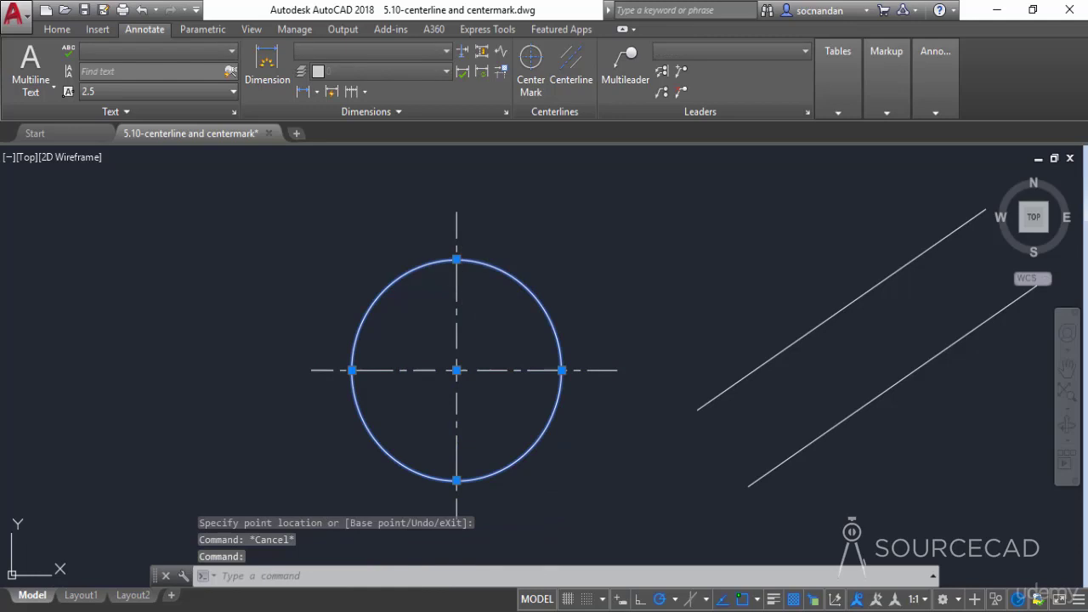
pyautogui.click(456, 259)
pyautogui.click(456, 295)
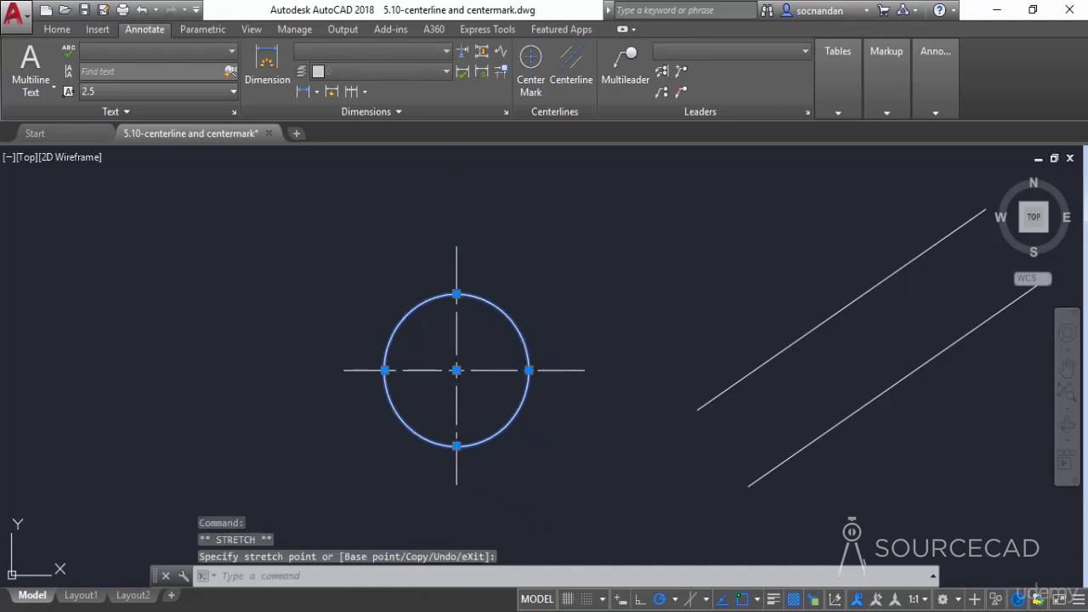
pyautogui.click(457, 295)
pyautogui.click(447, 208)
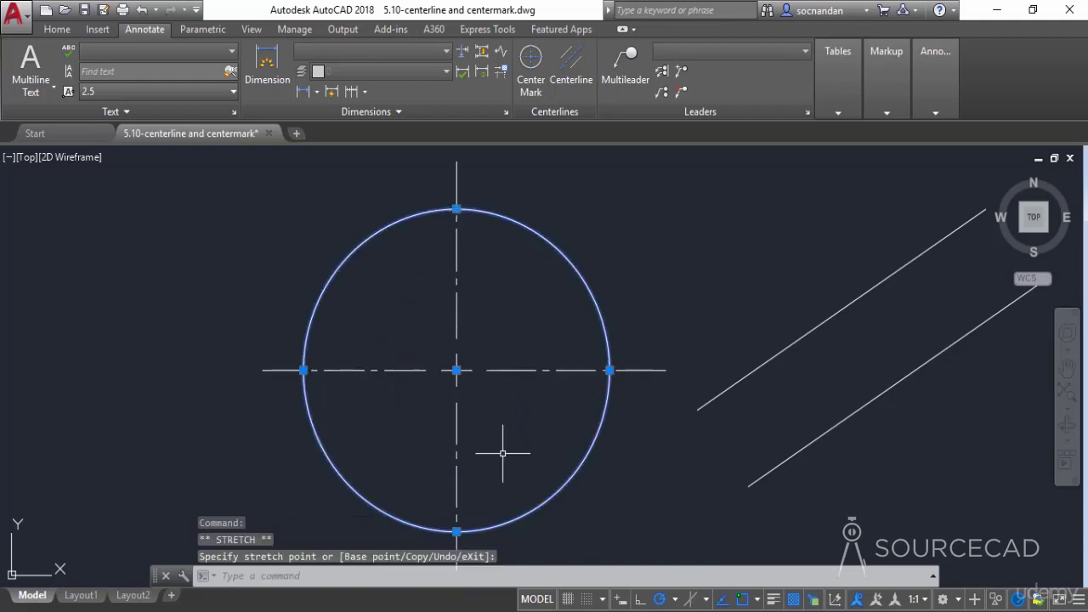
pyautogui.press('Escape')
pyautogui.scroll(-2, 502, 450)
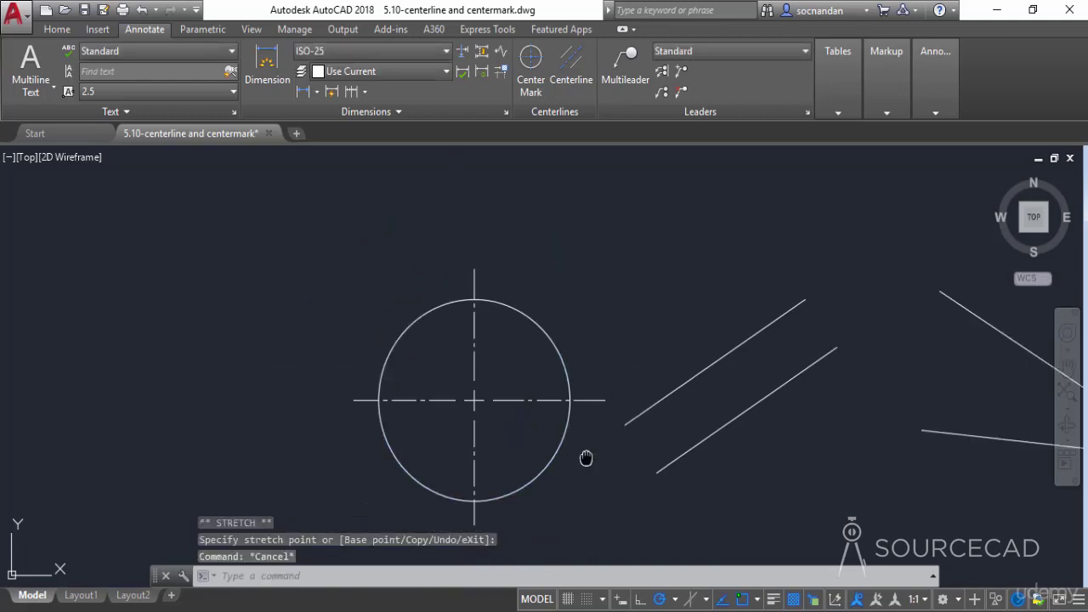
pyautogui.moveTo(586, 453)
pyautogui.mouseDown(button='middle')
pyautogui.moveTo(471, 415)
pyautogui.moveTo(342, 428)
pyautogui.mouseUp(button='middle')
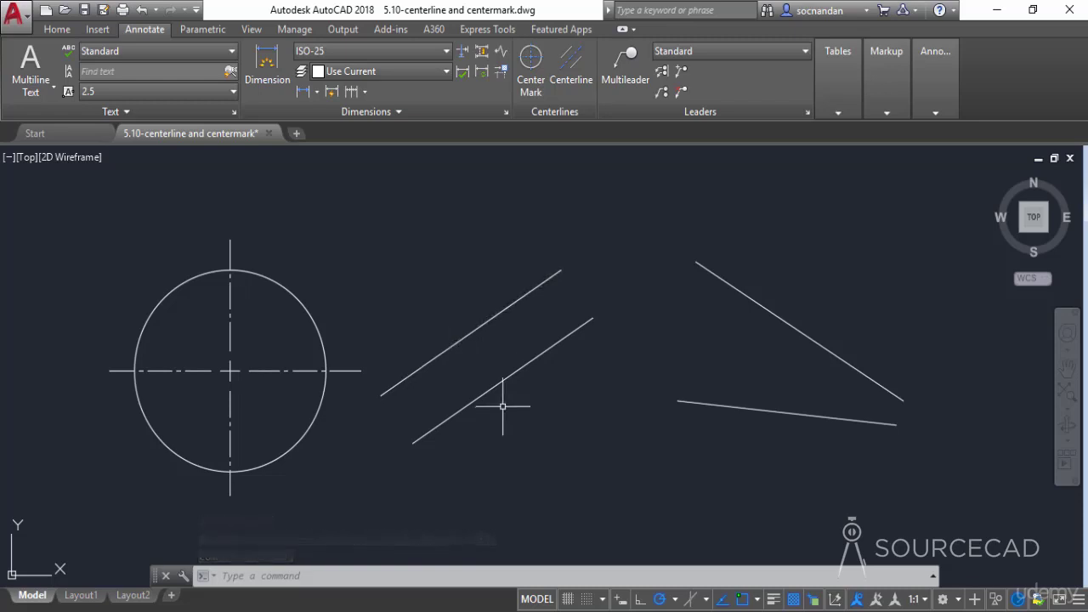
# - Create a centerline between the upper and lower parallel diagonal lines
pyautogui.click(572, 75)
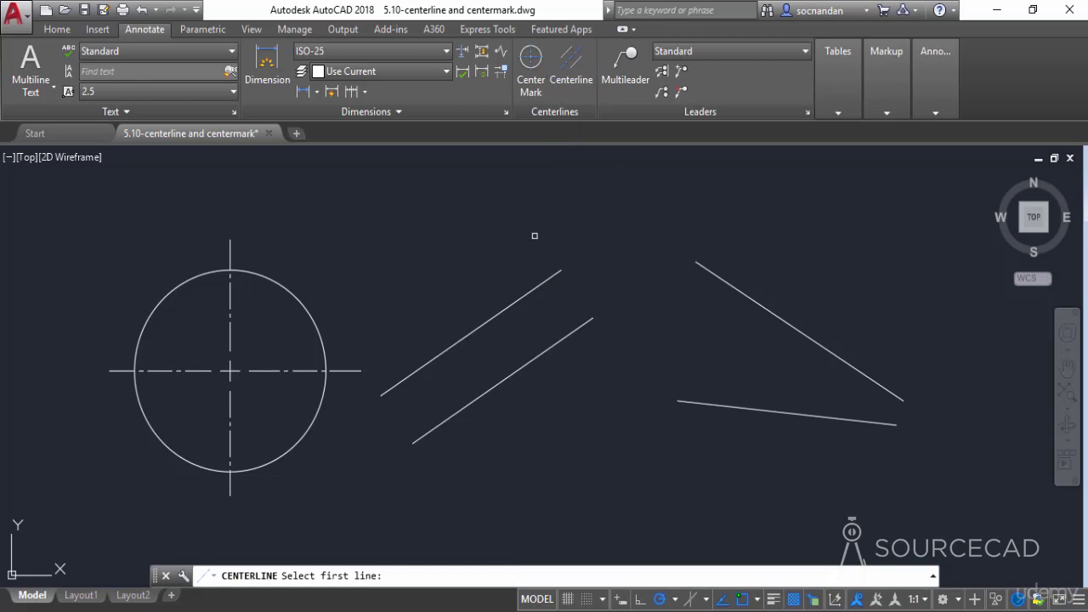
pyautogui.click(484, 323)
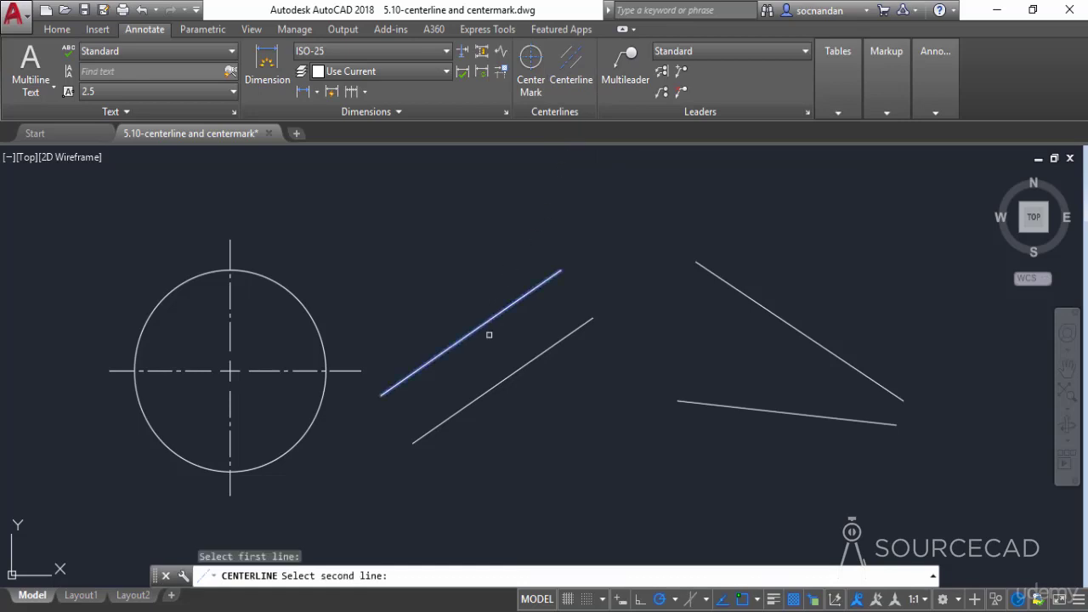
pyautogui.click(508, 380)
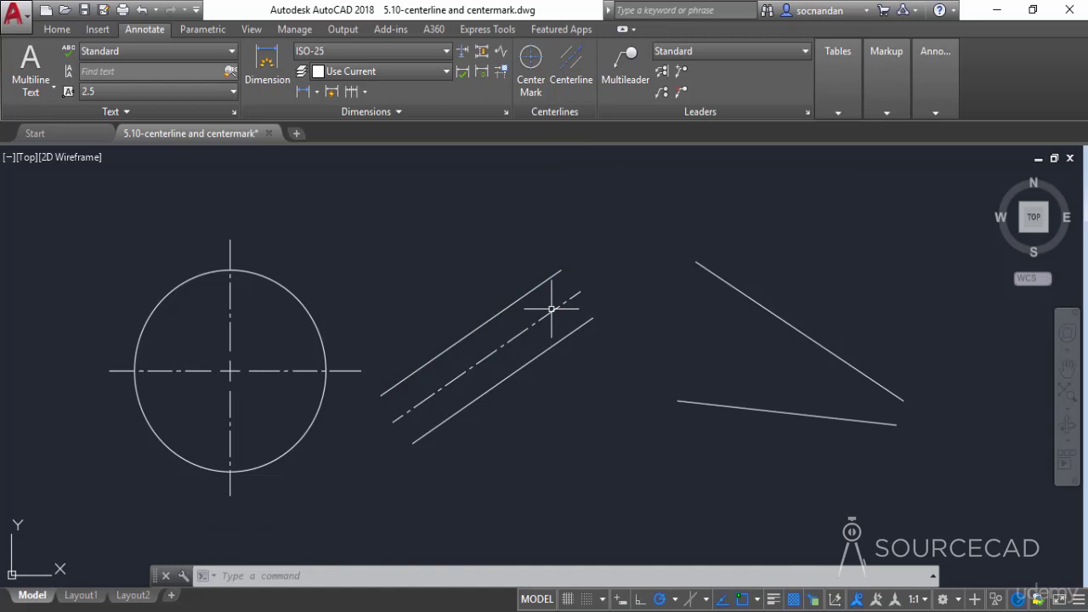
pyautogui.click(553, 276)
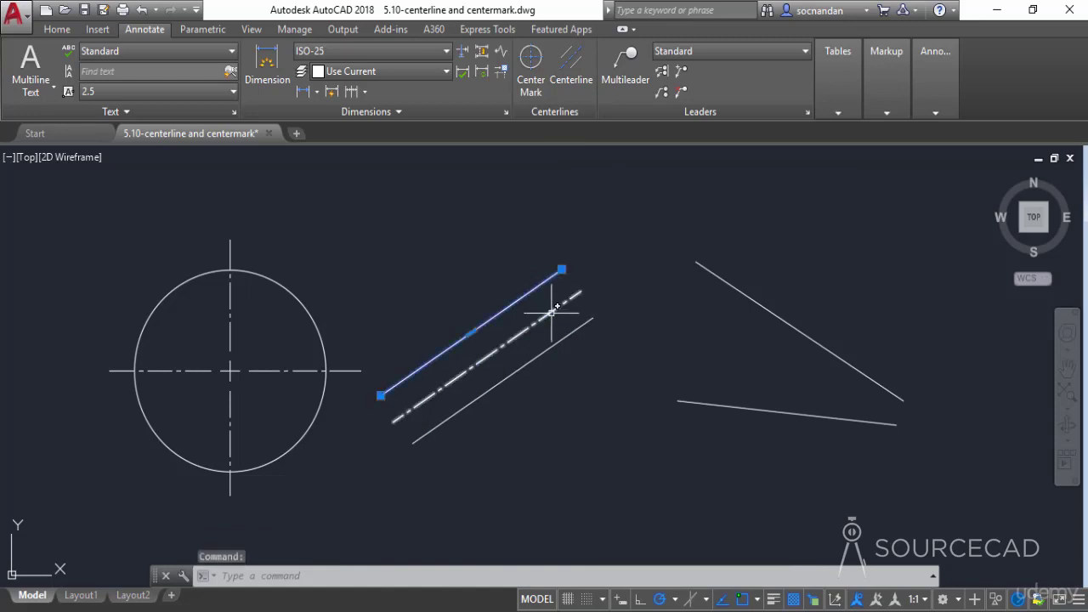
pyautogui.click(560, 270)
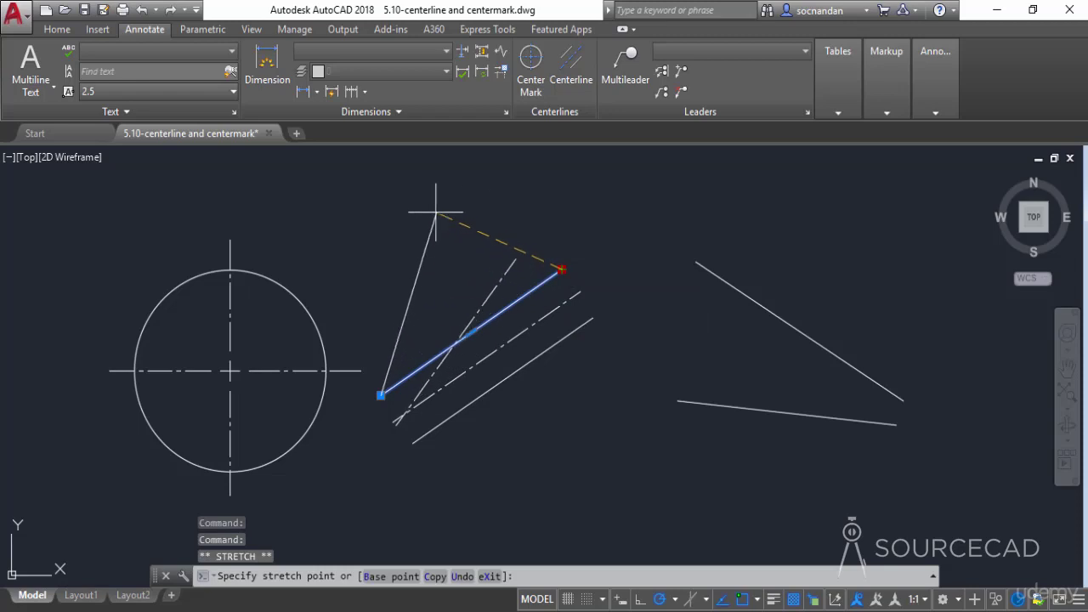
pyautogui.click(423, 212)
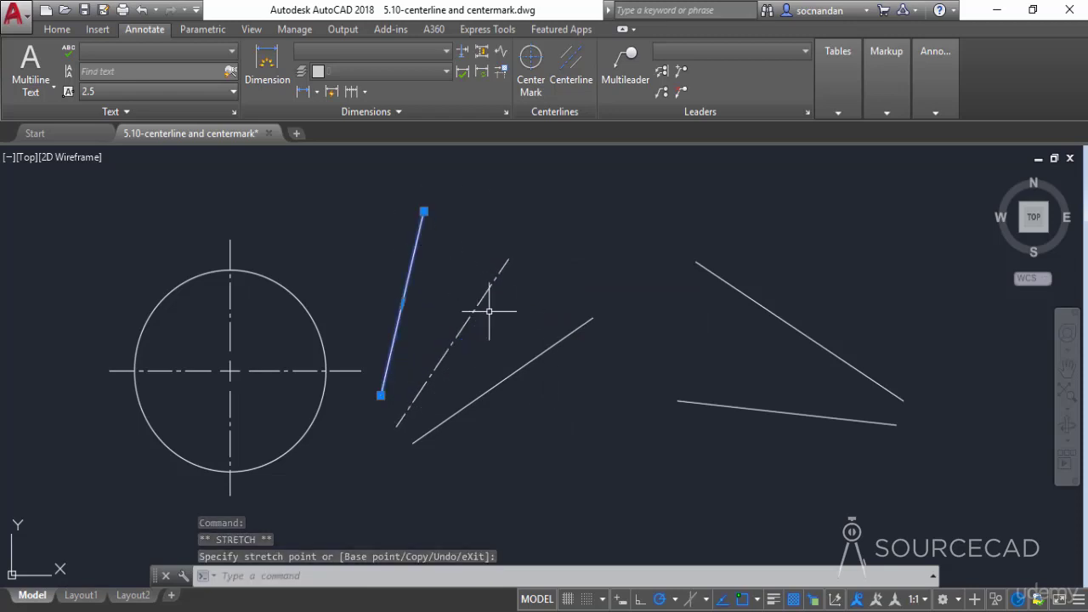
pyautogui.hotkey('ctrl', 'z')
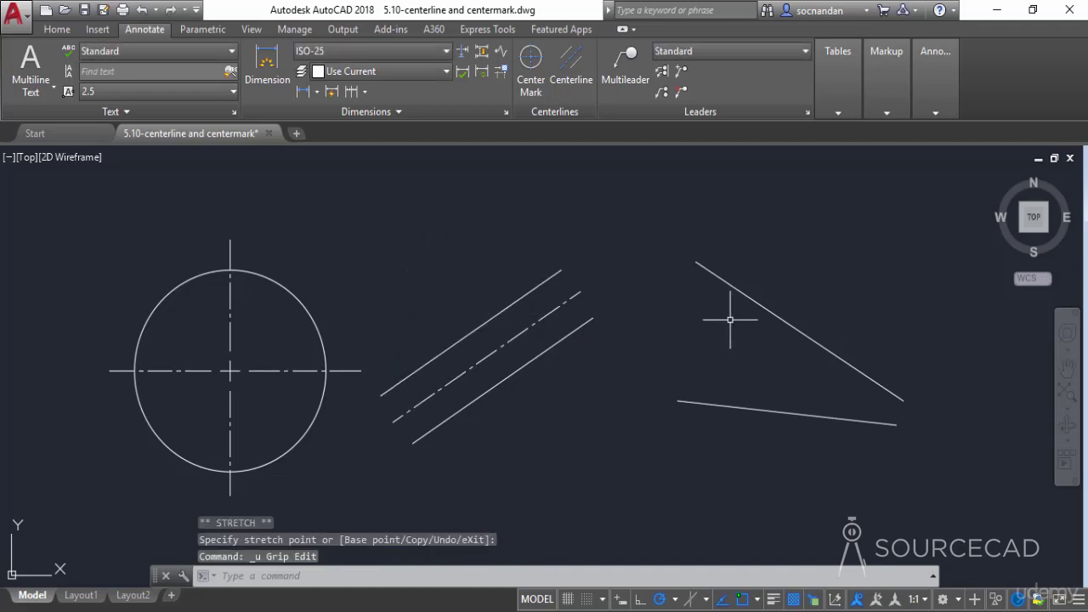
# - Create a centerline bisecting the upper and lower converging lines on the right
pyautogui.click(571, 68)
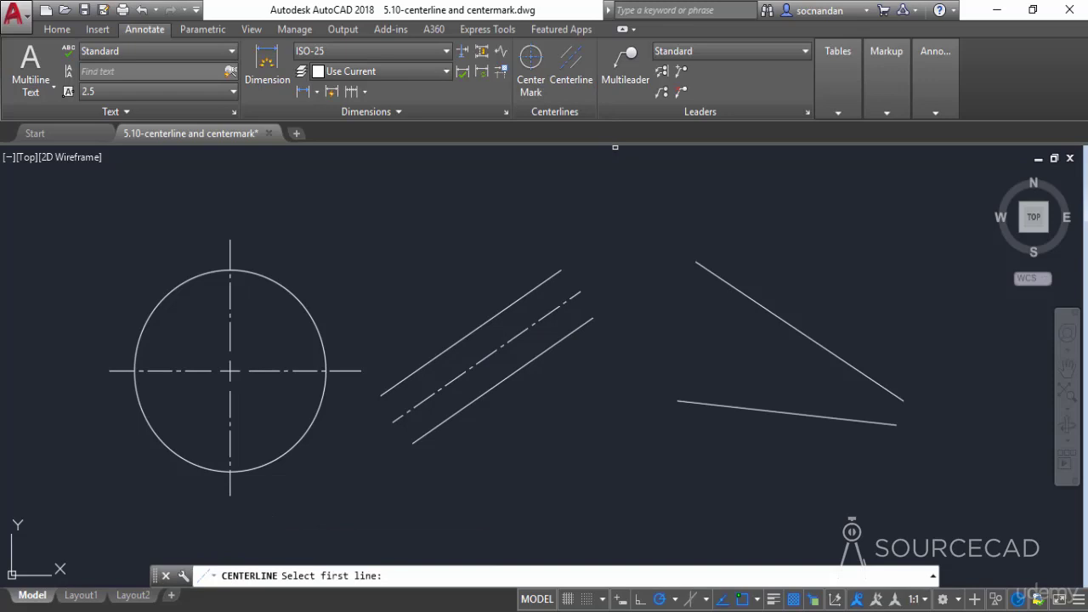
pyautogui.click(705, 267)
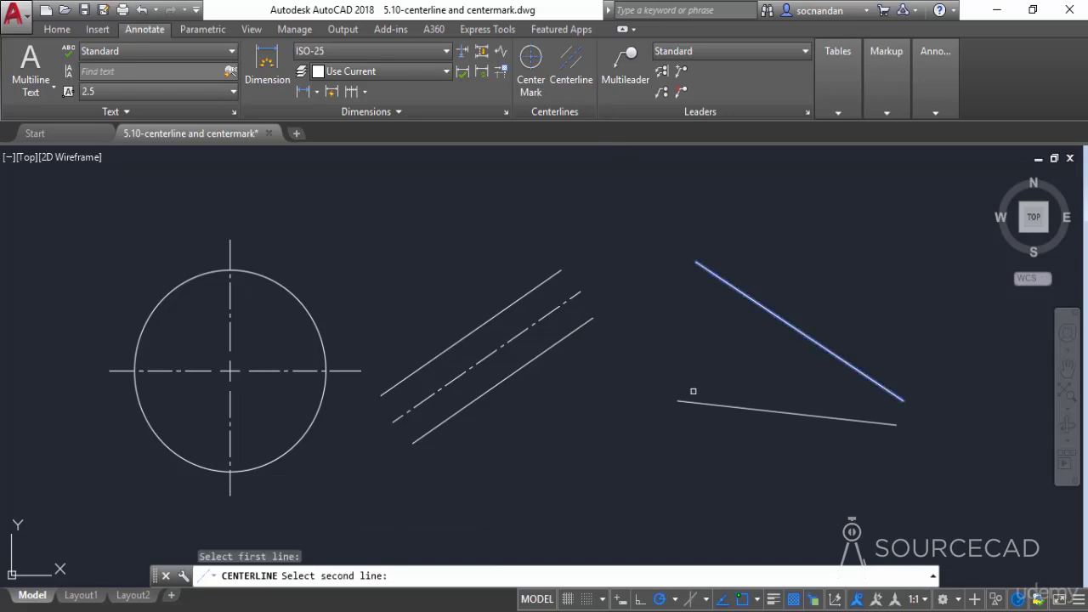
pyautogui.click(696, 402)
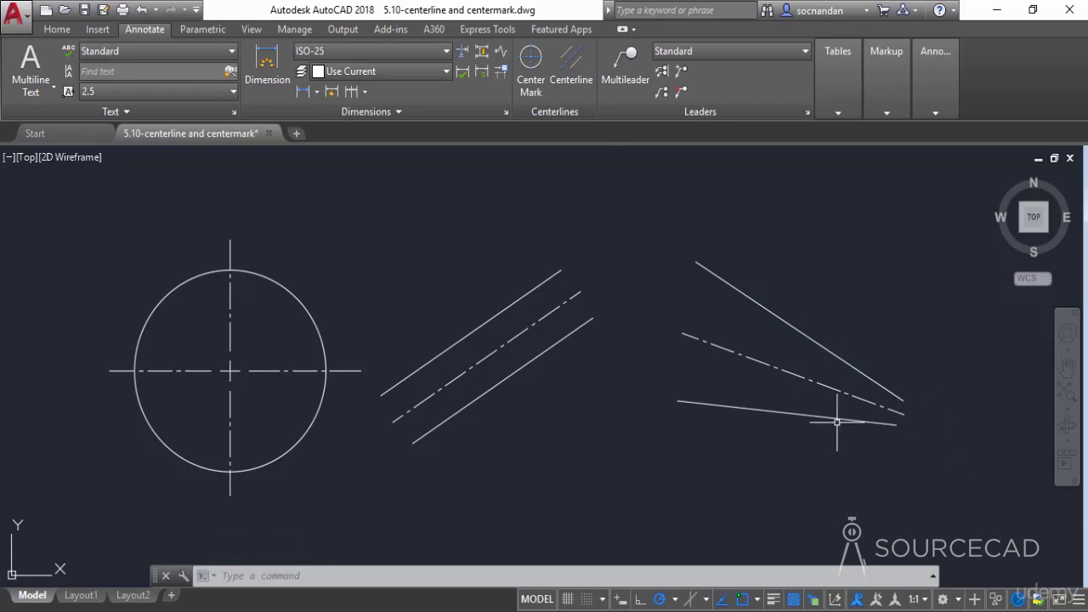
# - Move the upper right line and re-angle it with its endpoint grip, shifting its centerline
pyautogui.click(782, 318)
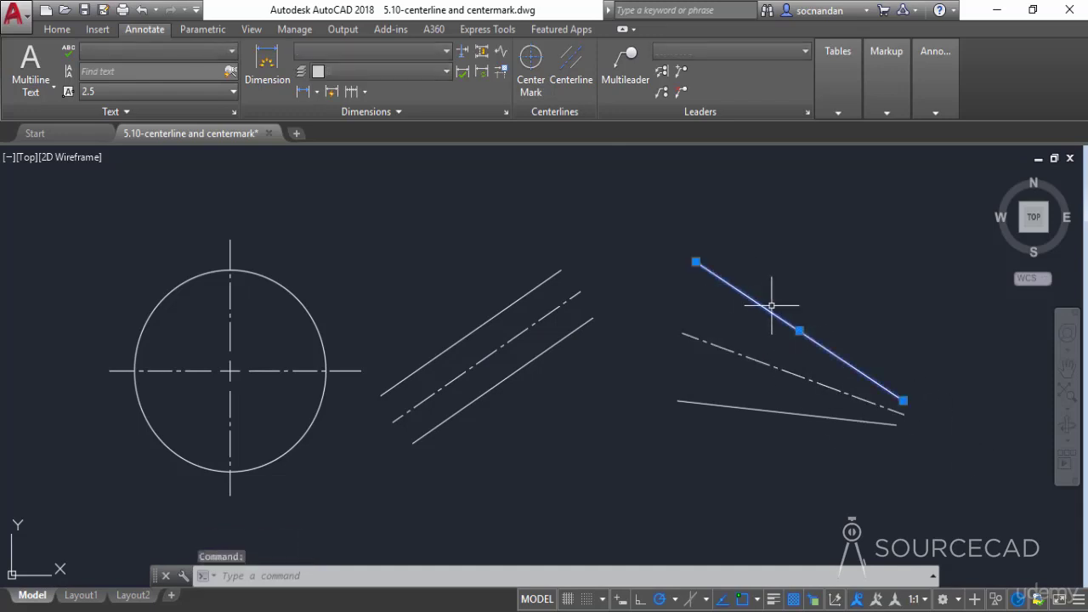
pyautogui.click(799, 330)
pyautogui.click(810, 311)
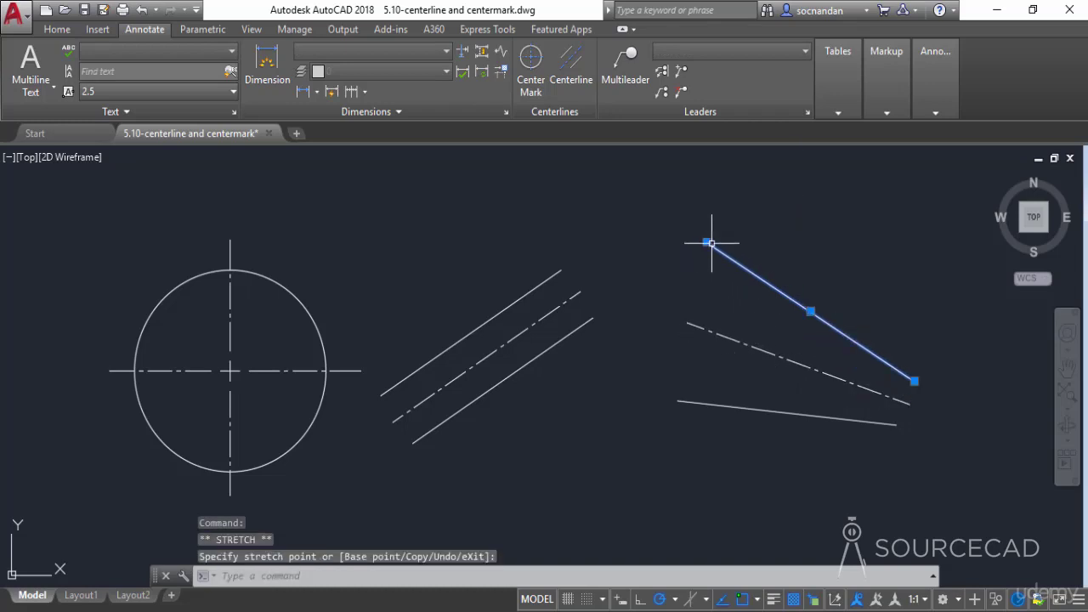
pyautogui.click(708, 242)
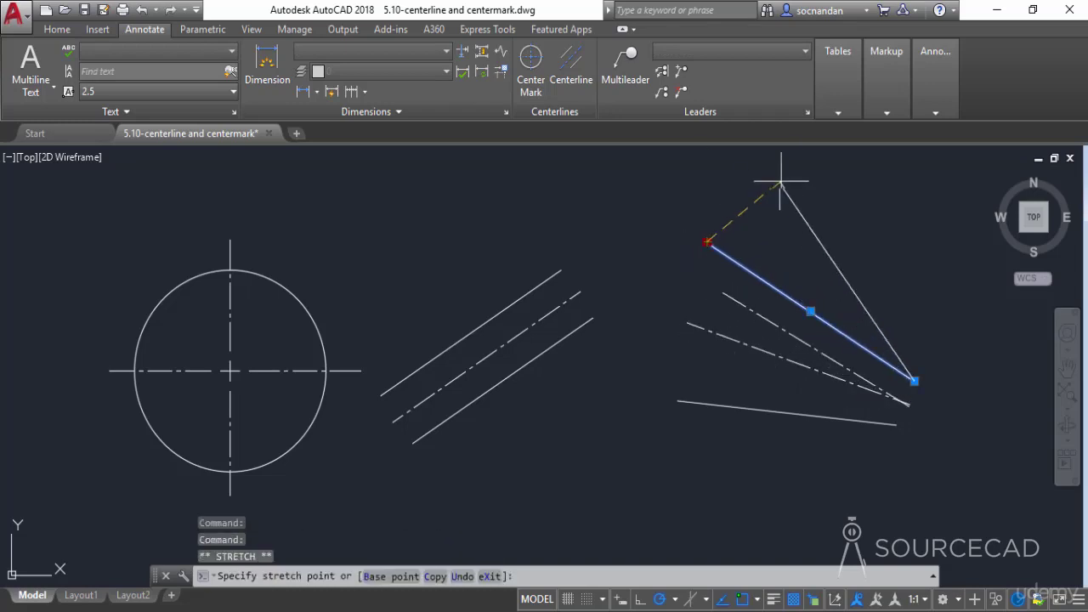
pyautogui.click(811, 173)
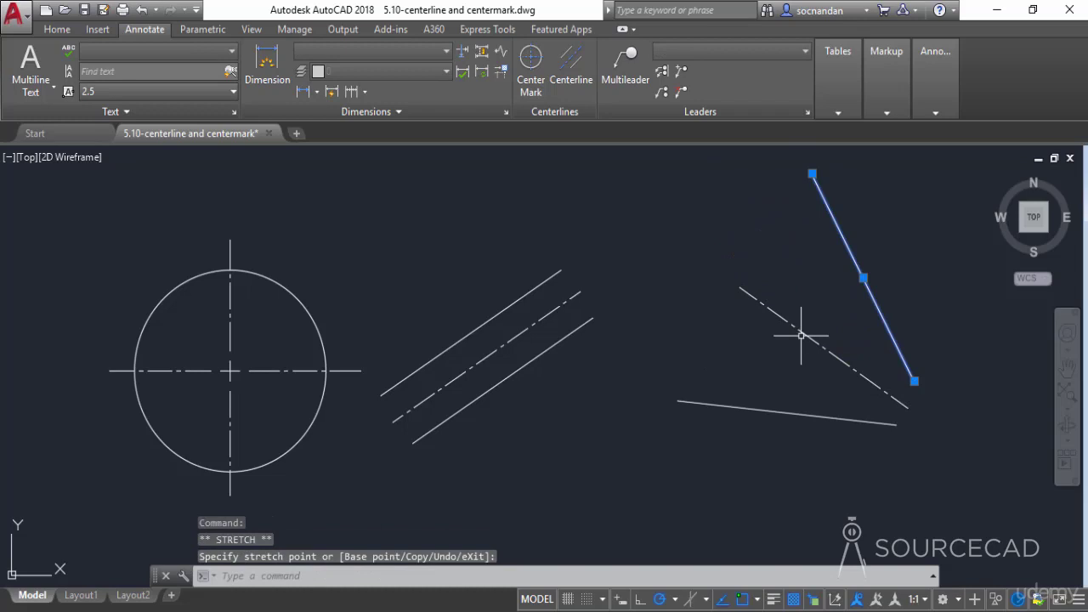
pyautogui.click(811, 174)
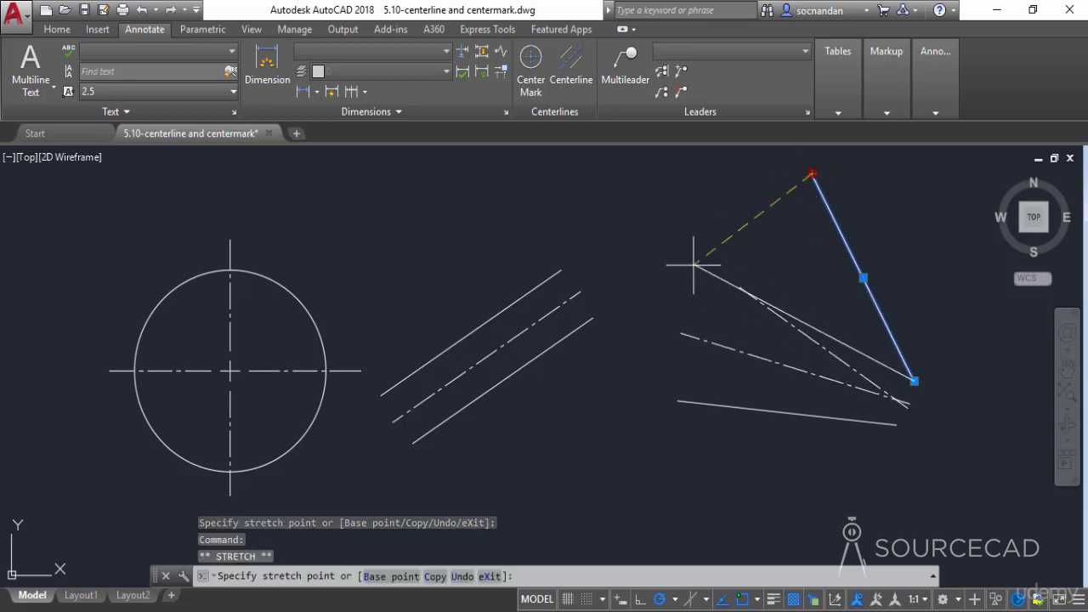
pyautogui.click(678, 309)
pyautogui.press('Escape')
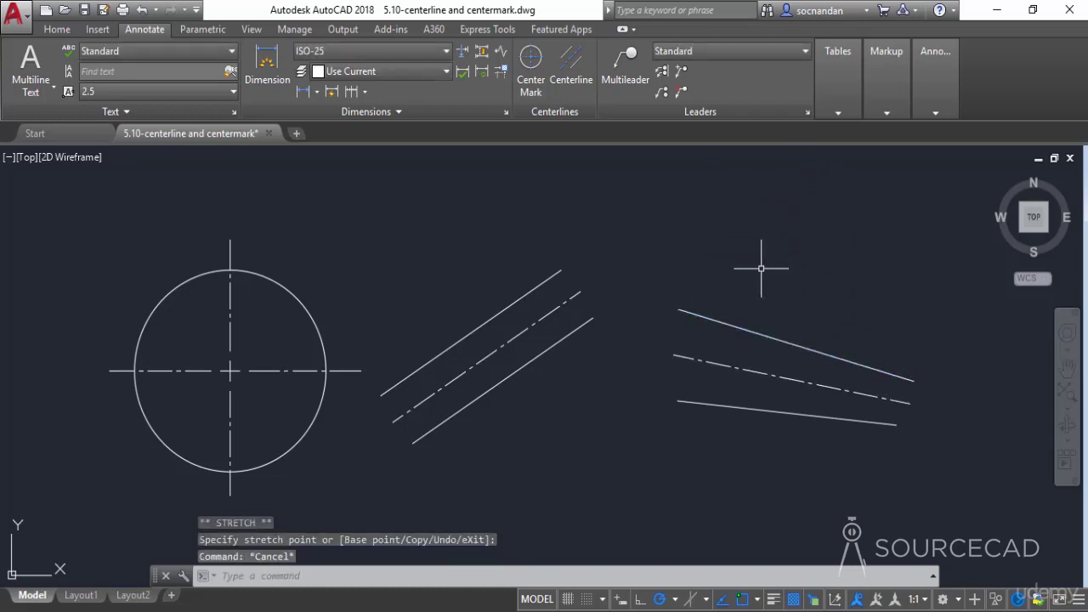
# - Pull the right centerline's left and right end grips inward to shorten it
pyautogui.click(740, 334)
pyautogui.click(686, 389)
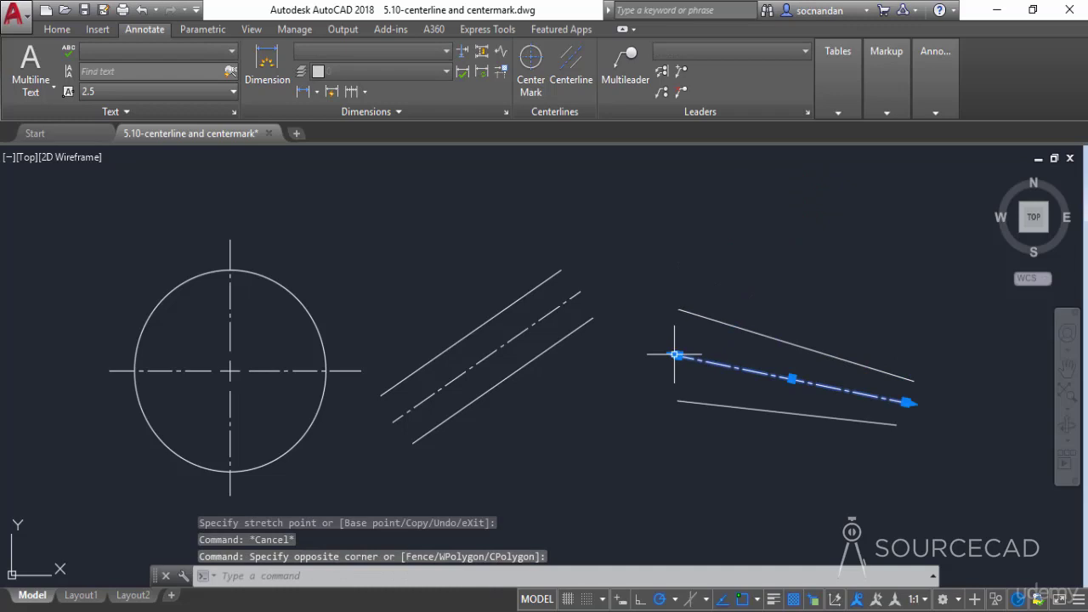
pyautogui.click(673, 352)
pyautogui.click(601, 341)
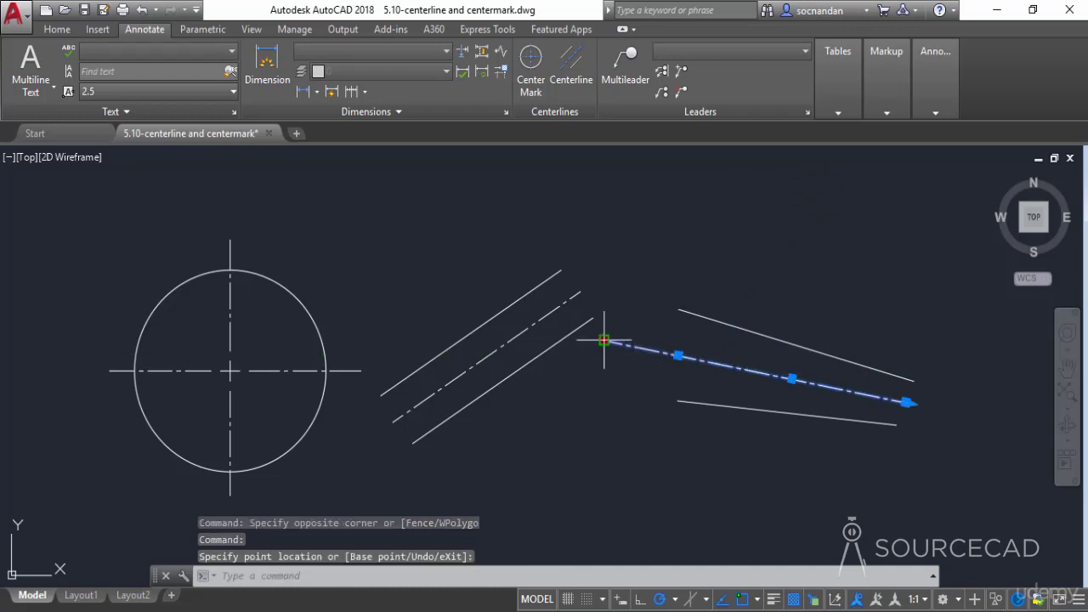
pyautogui.click(601, 341)
pyautogui.click(673, 354)
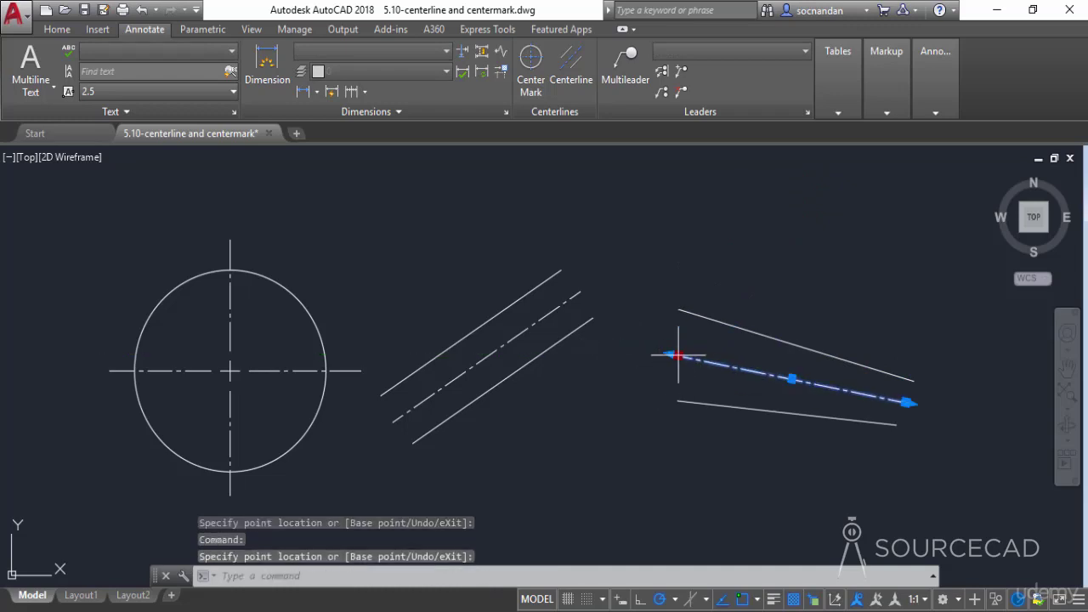
pyautogui.click(673, 354)
pyautogui.click(723, 366)
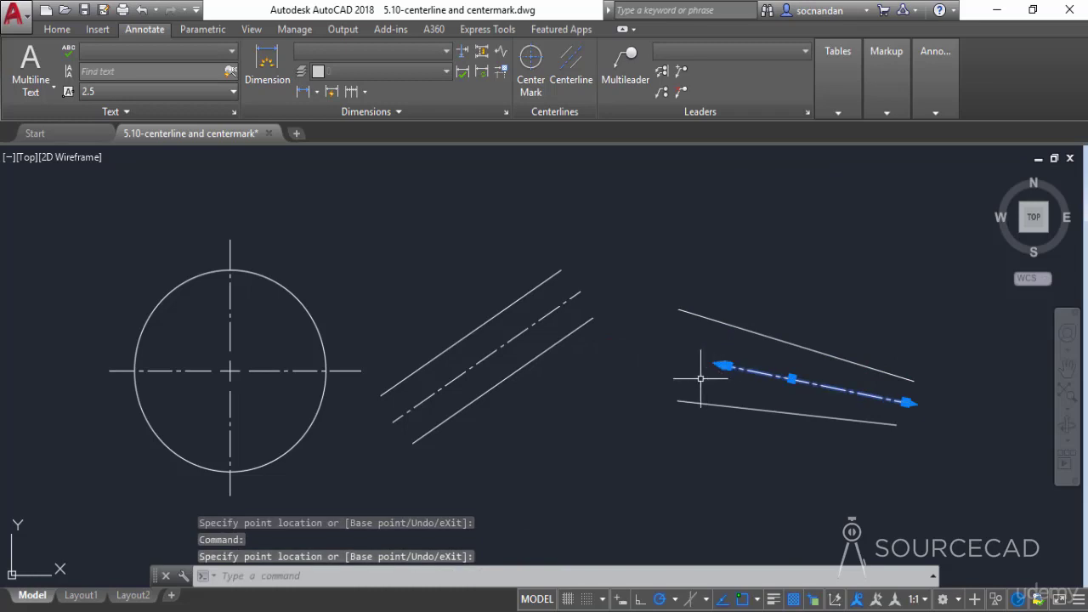
pyautogui.click(907, 401)
pyautogui.click(896, 413)
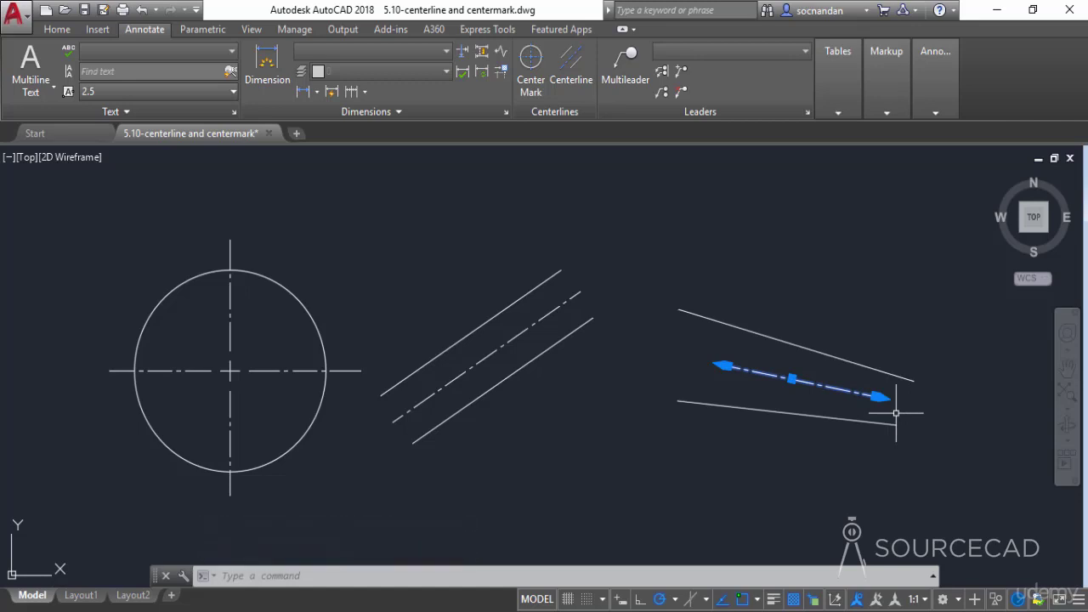
# - Use CHPROP to set the circle's center mark linetype scale to 2
pyautogui.press('Escape')
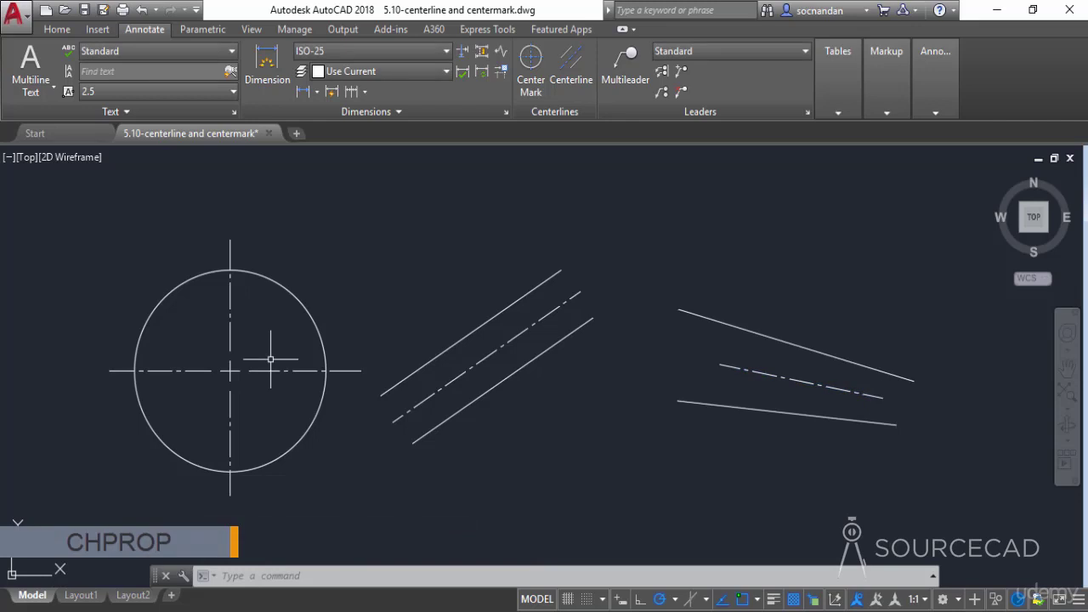
pyautogui.write('chprop')
pyautogui.press('Return')
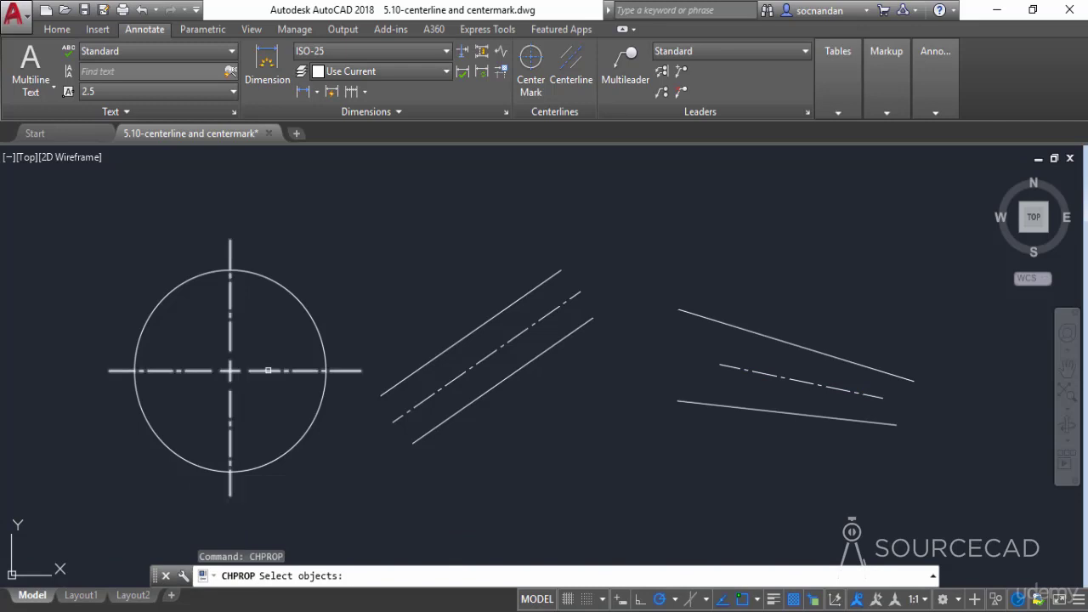
pyautogui.click(267, 371)
pyautogui.press('Return')
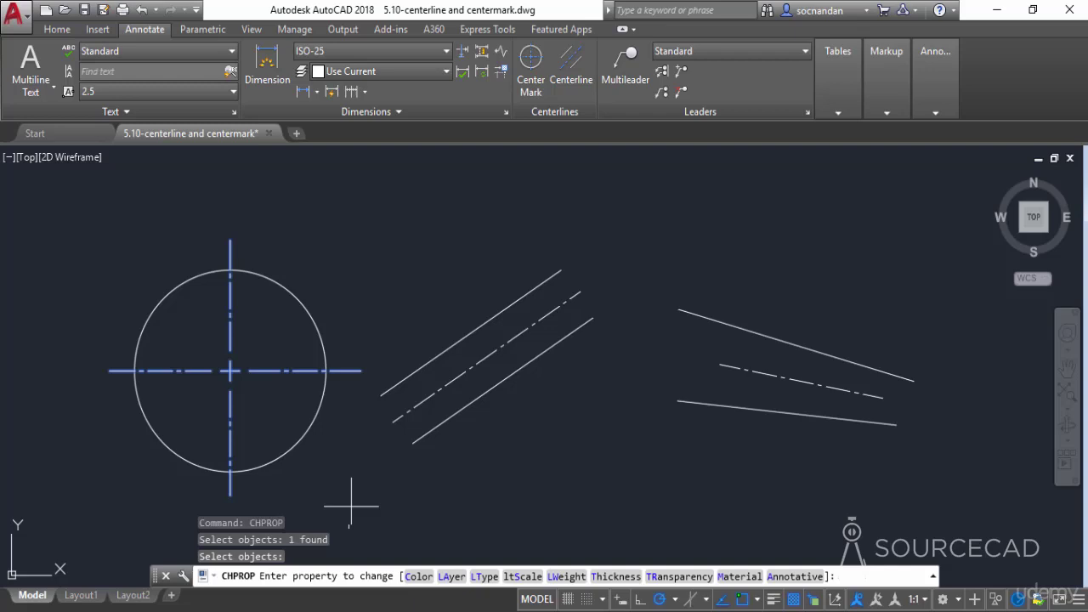
pyautogui.click(522, 576)
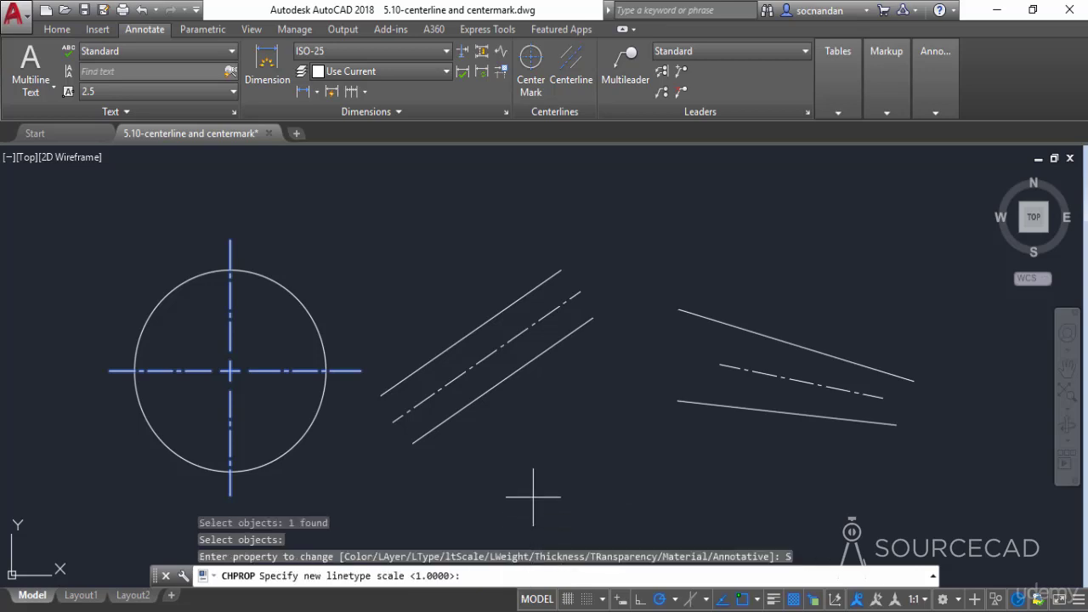
pyautogui.write('2')
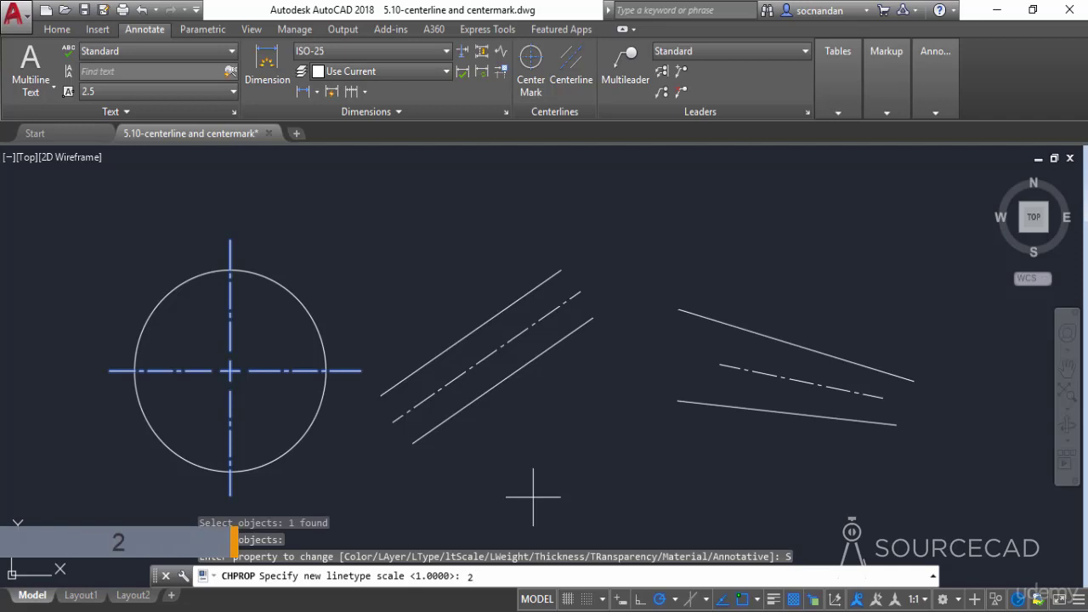
pyautogui.press('Return')
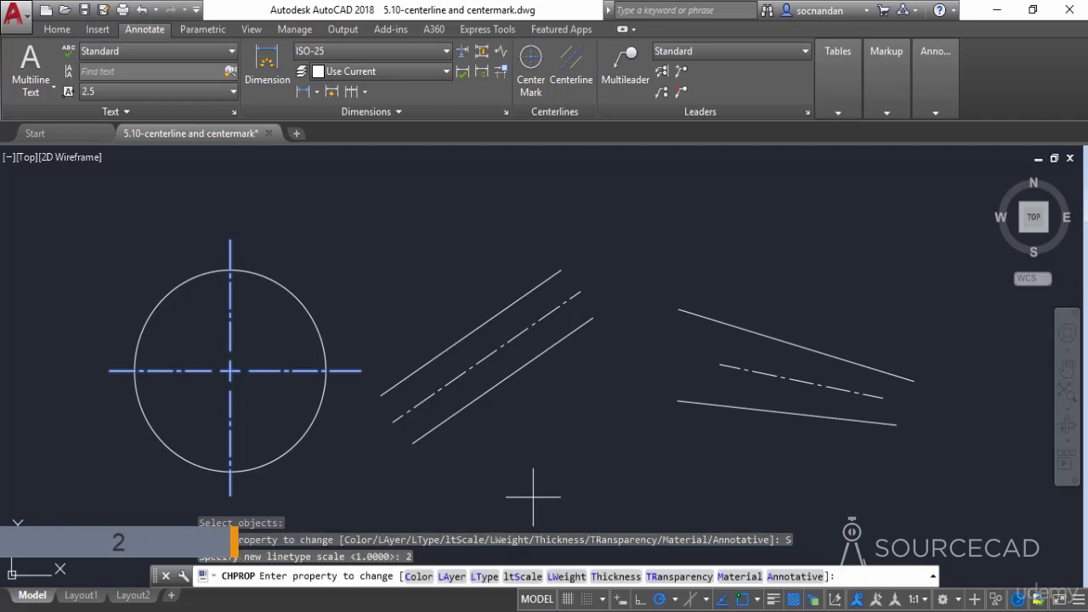
pyautogui.press('Return')
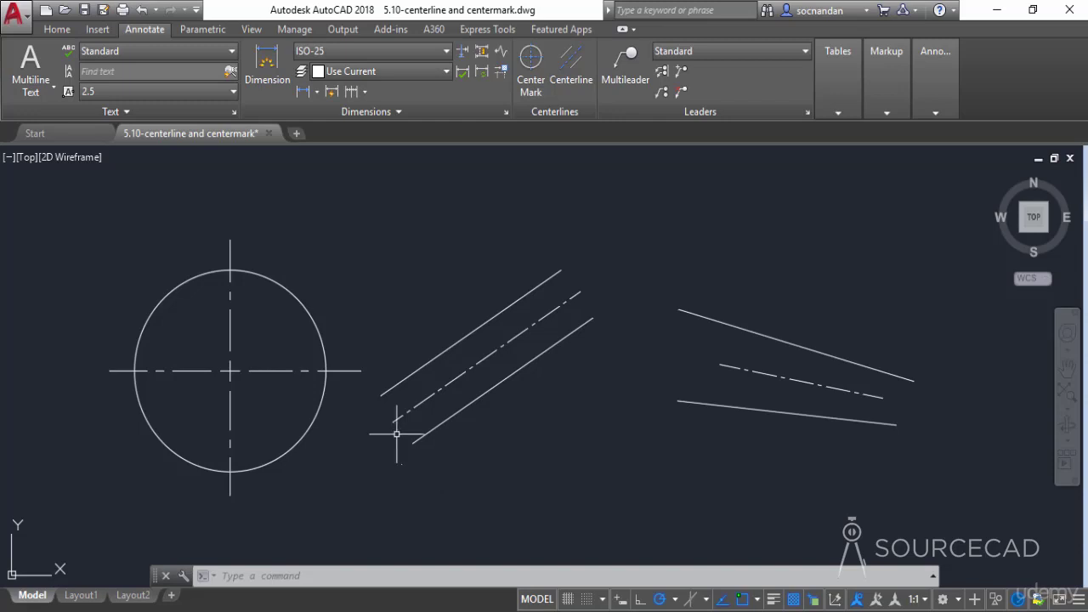
pyautogui.click(288, 370)
pyautogui.click(429, 393)
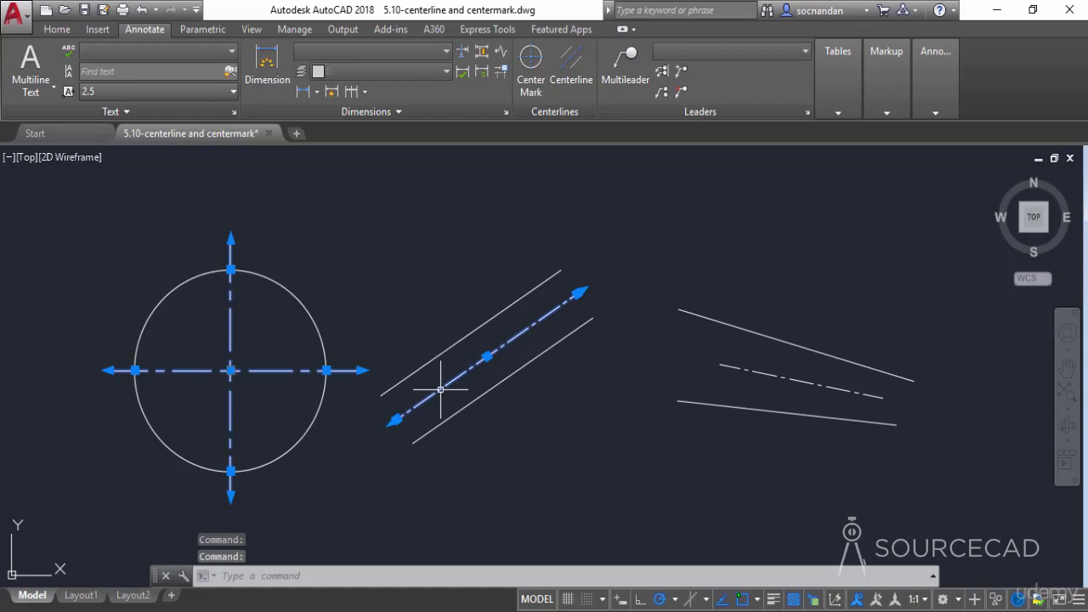
pyautogui.click(721, 366)
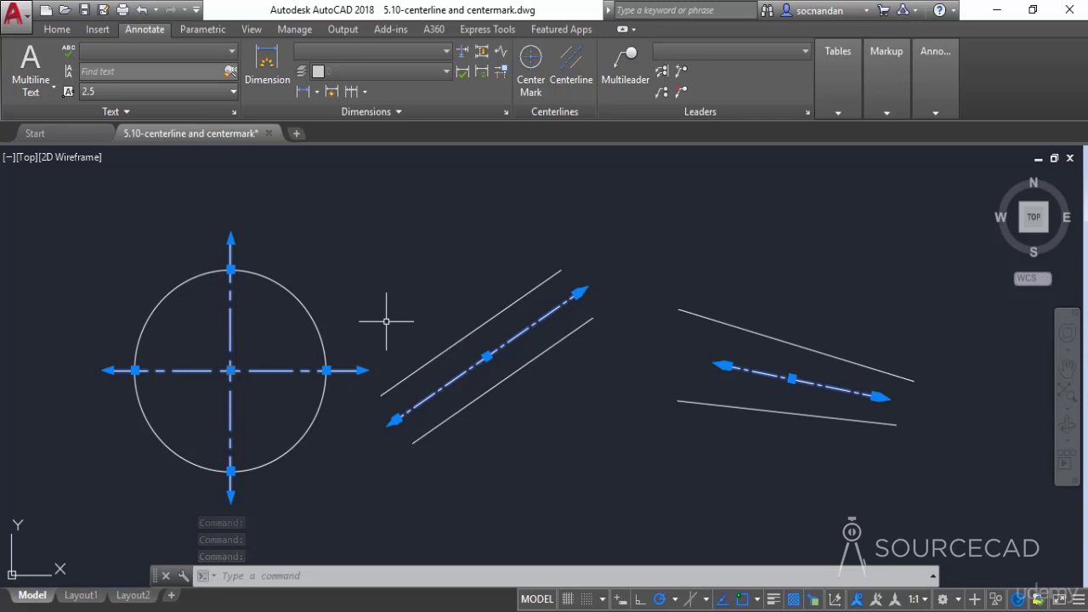
pyautogui.press('Escape')
pyautogui.click(293, 370)
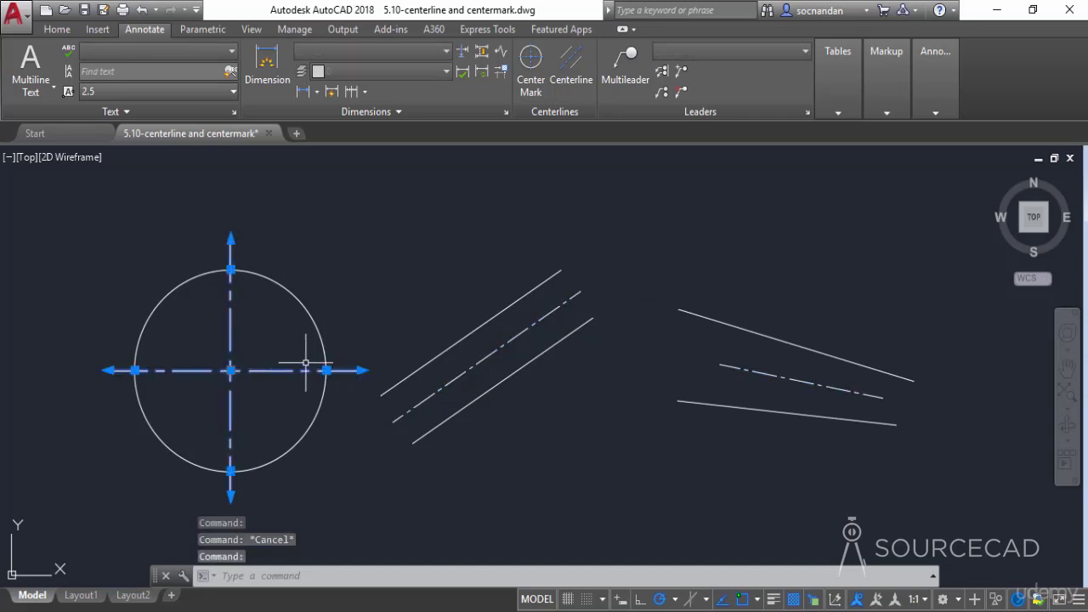
pyautogui.rightClick(366, 255)
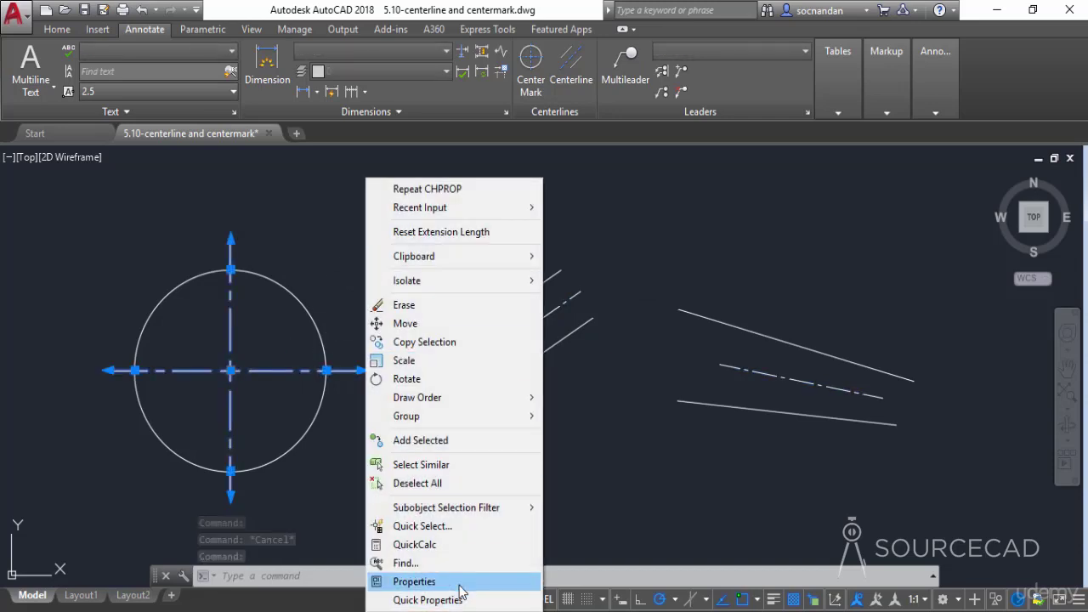
pyautogui.click(459, 583)
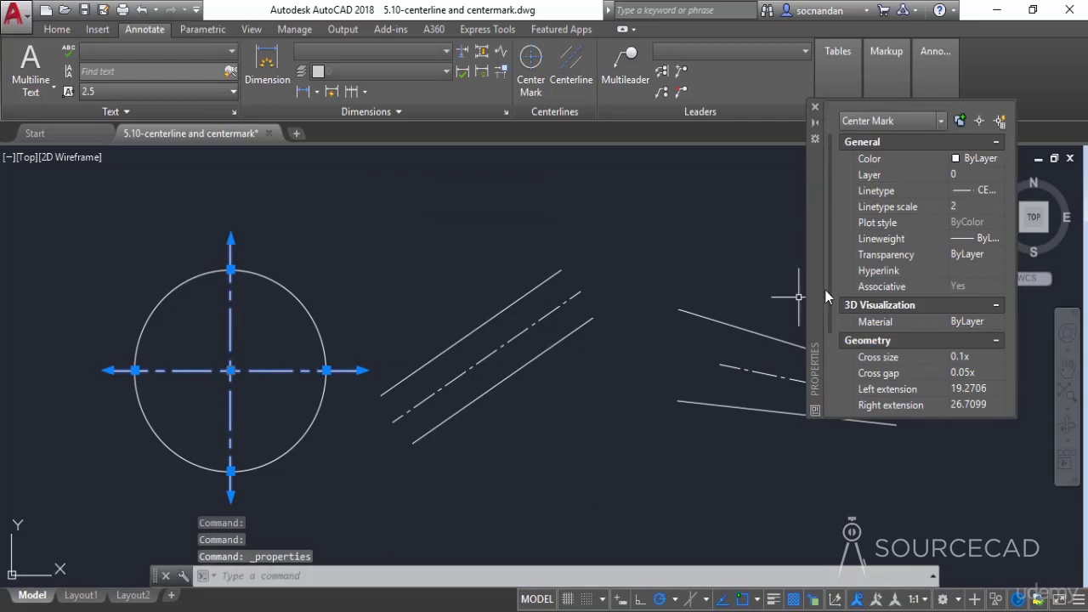
pyautogui.moveTo(830, 207); pyautogui.dragTo(825, 171)
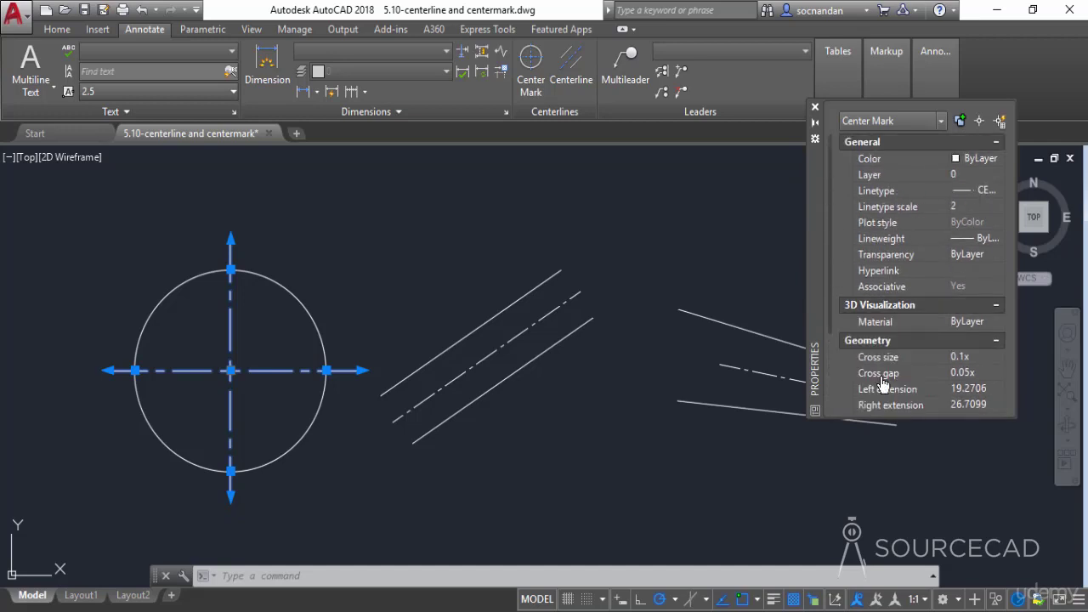
pyautogui.click(814, 108)
pyautogui.press('Escape')
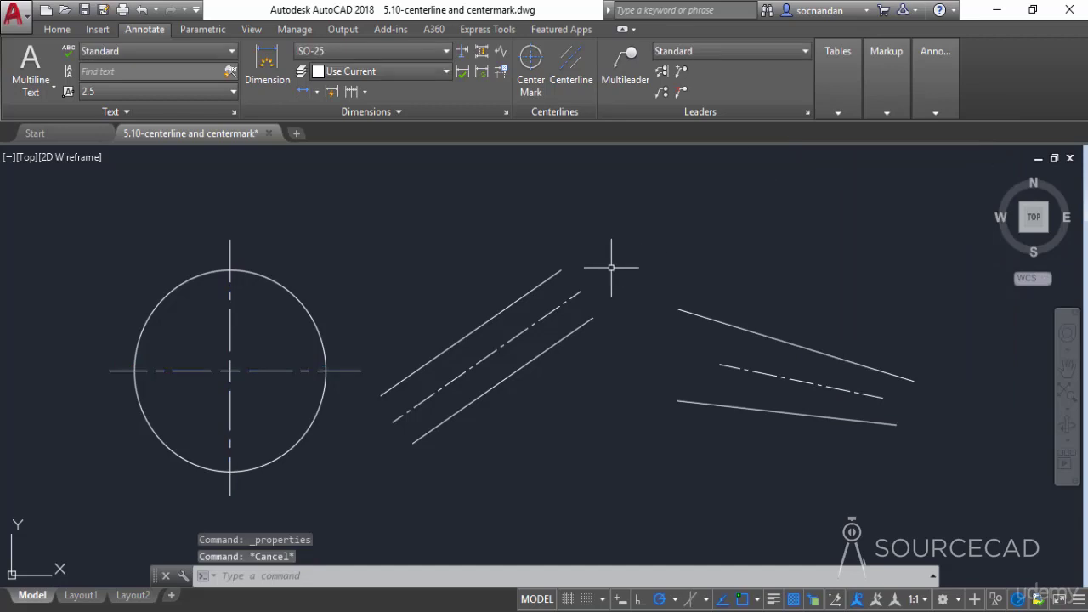